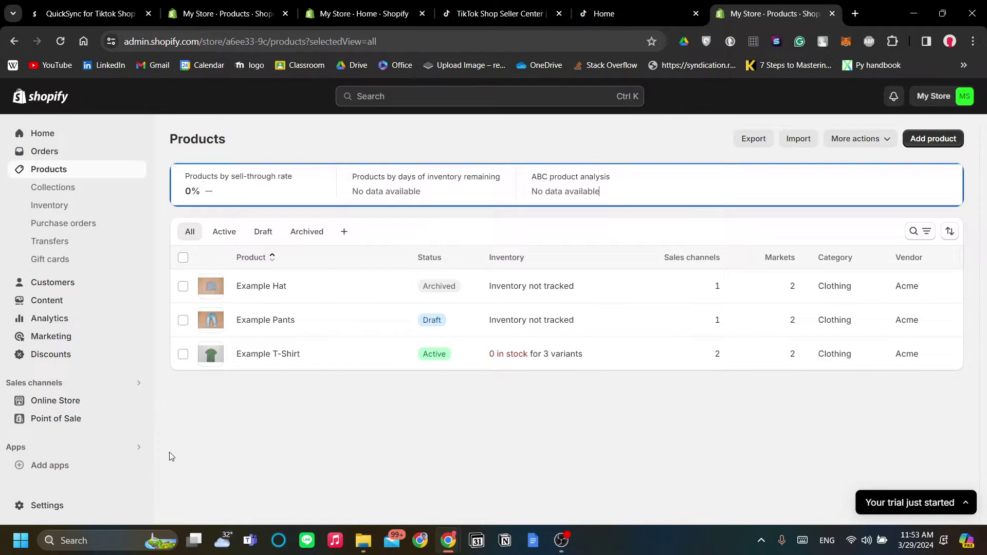
Go from the admin Home to Add apps and bring up the Shopify App Store home page.
click(95, 138)
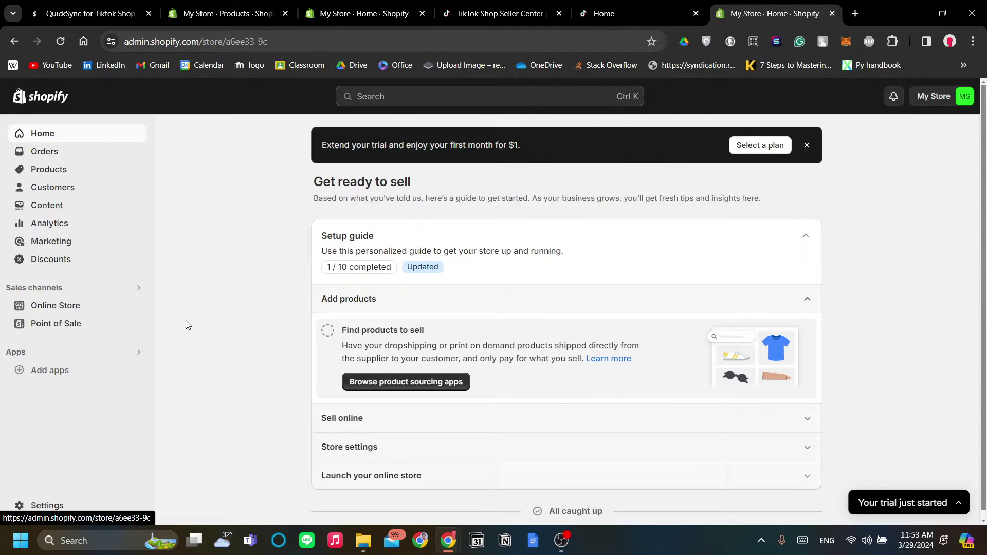
click(54, 376)
scroll(470, 415, down, 2)
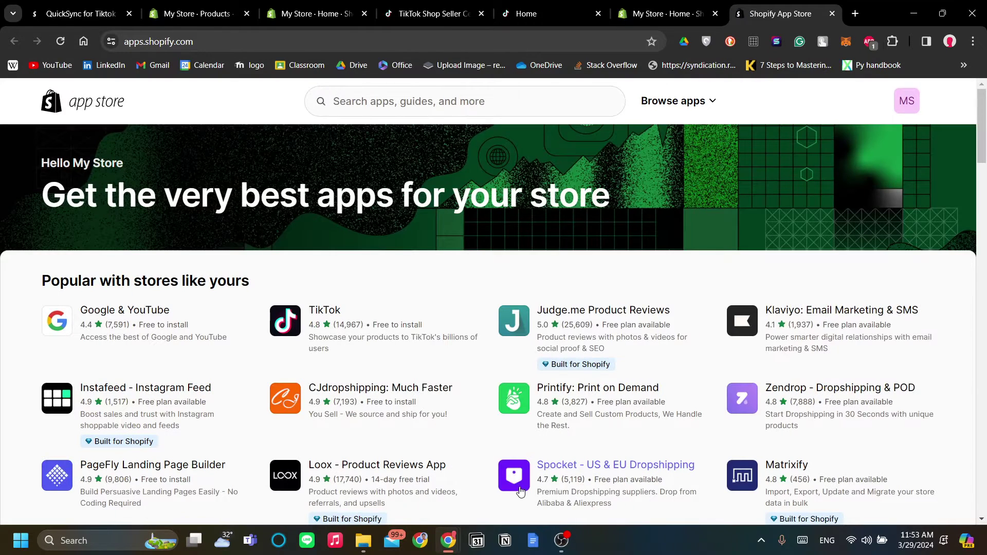
click(483, 109)
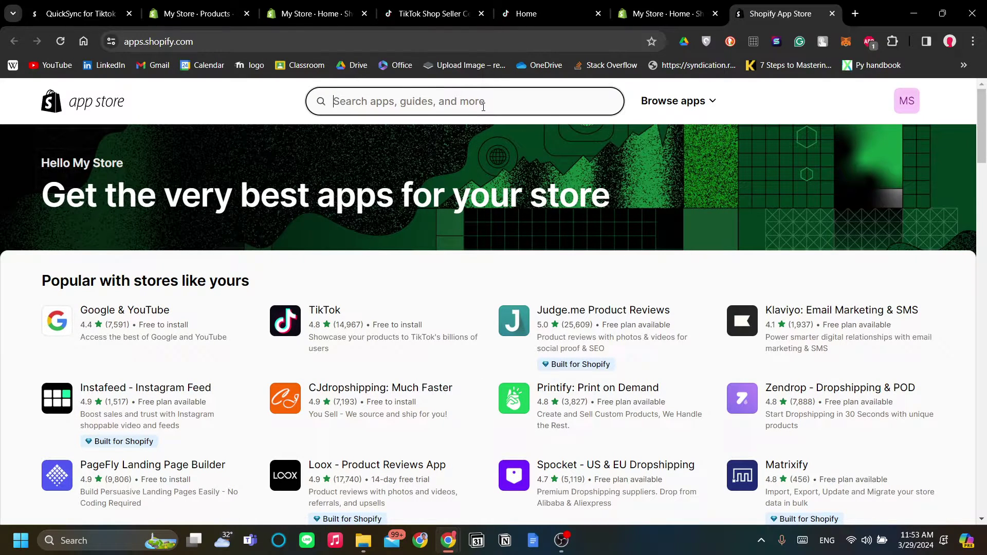
click(259, 114)
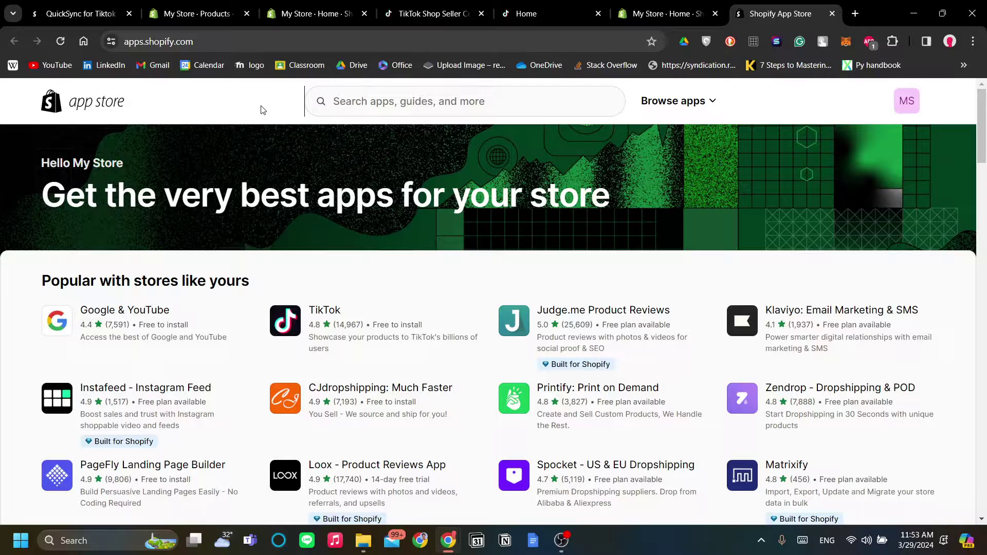
click(368, 105)
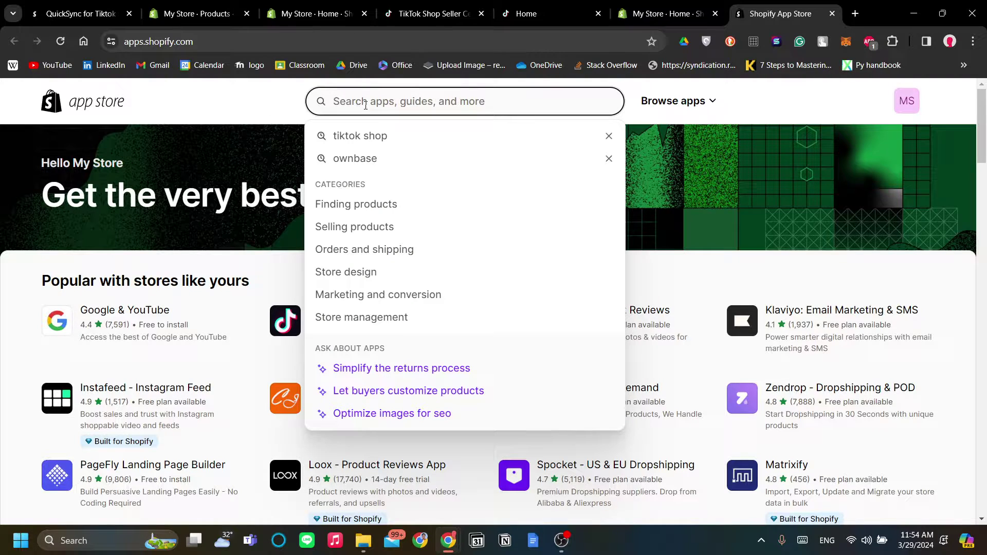
click(254, 108)
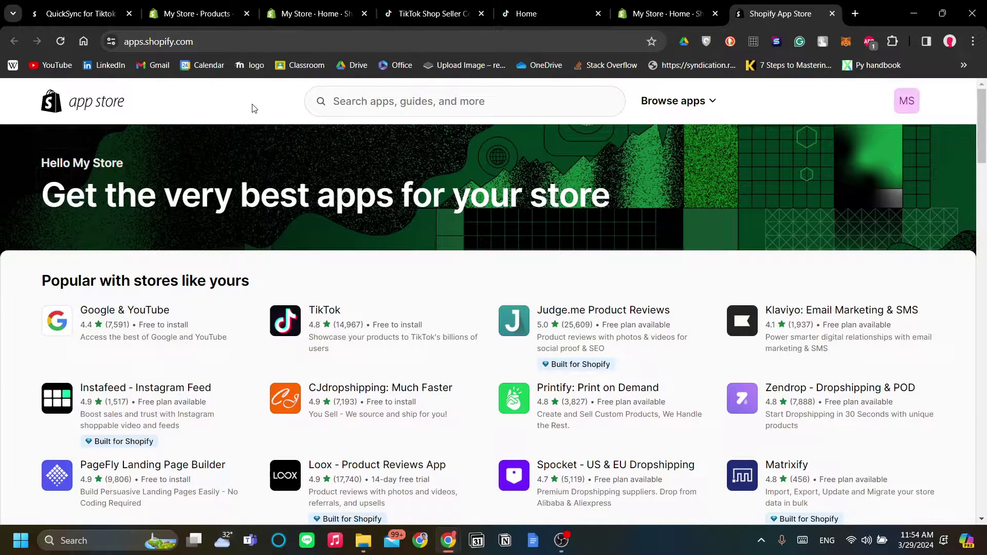
Search the App Store for 'ownbase' and open the installed Ownbase: Sync to TikTok Shop app.
click(356, 107)
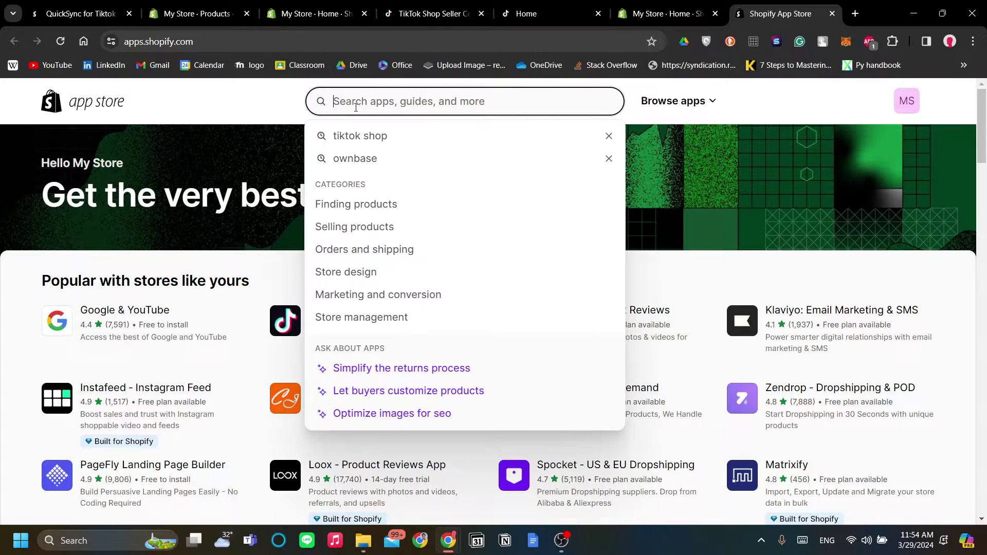
text(ownbase)
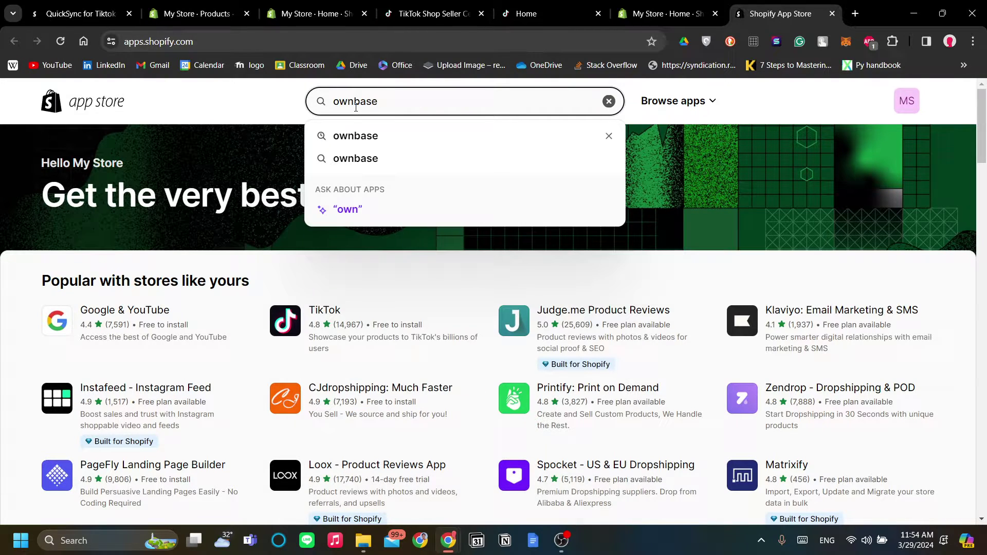
click(353, 136)
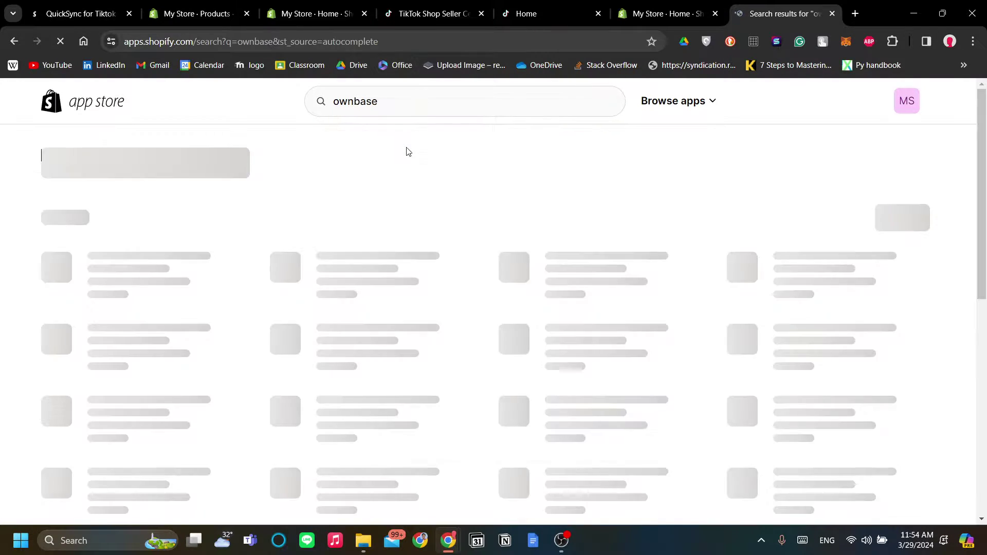
right_click(406, 150)
click(365, 172)
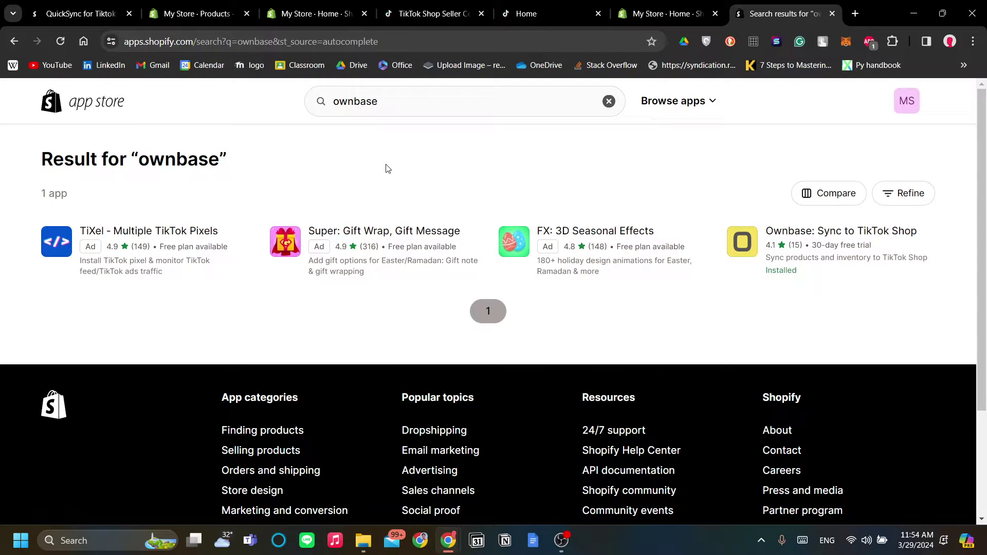
click(777, 255)
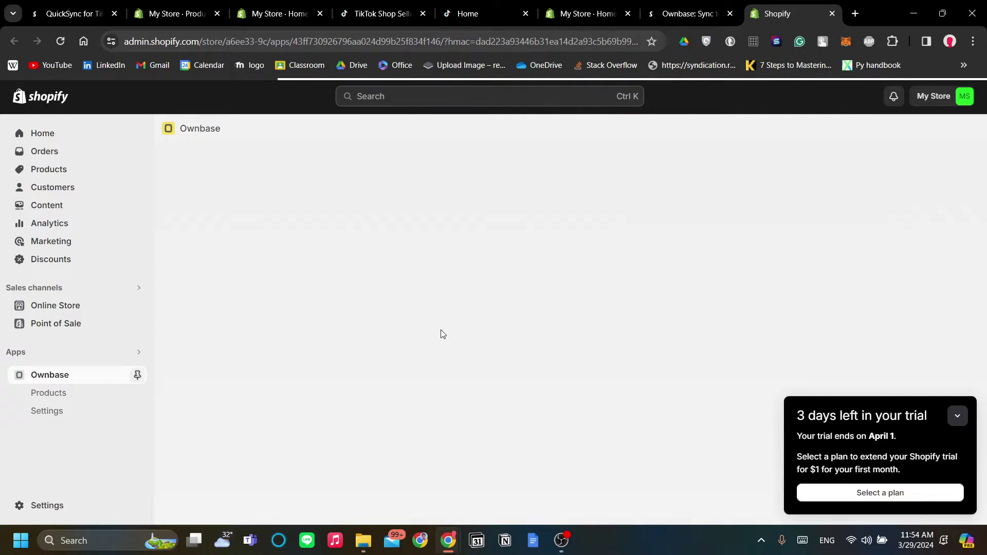
Collapse the trial reminder and open Ownbase Settings, where TikTok Shop shows as disconnected.
click(953, 416)
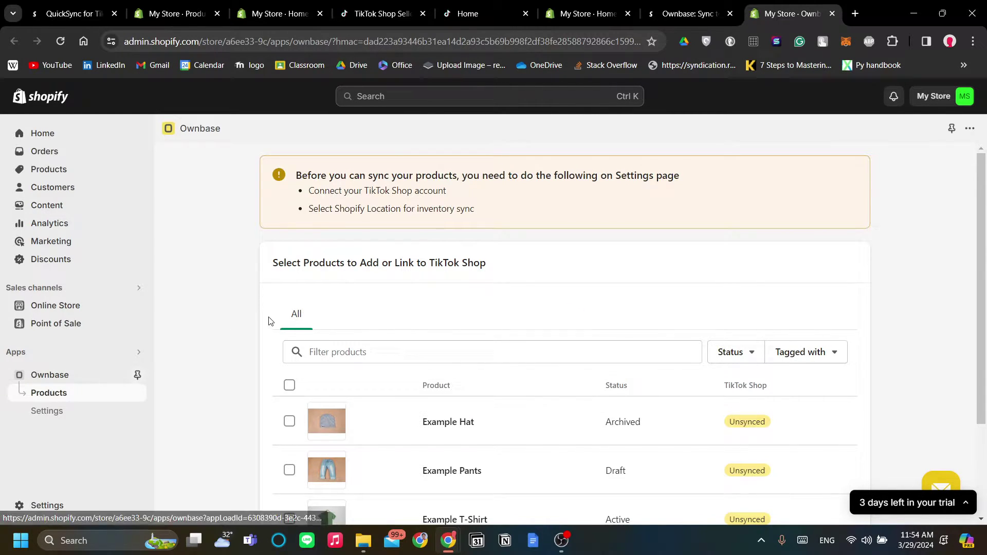
scroll(269, 324, down, 3)
scroll(269, 330, up, 3)
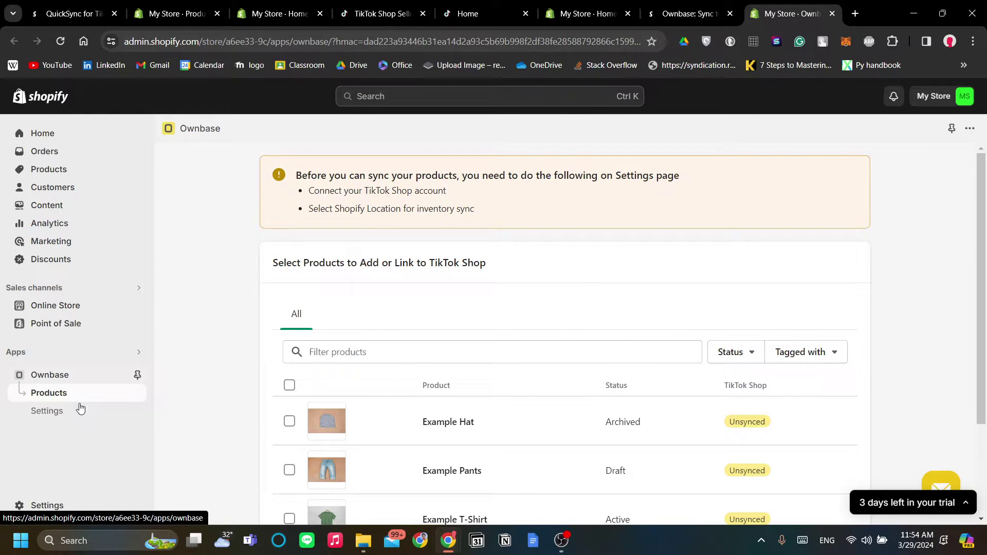
click(83, 410)
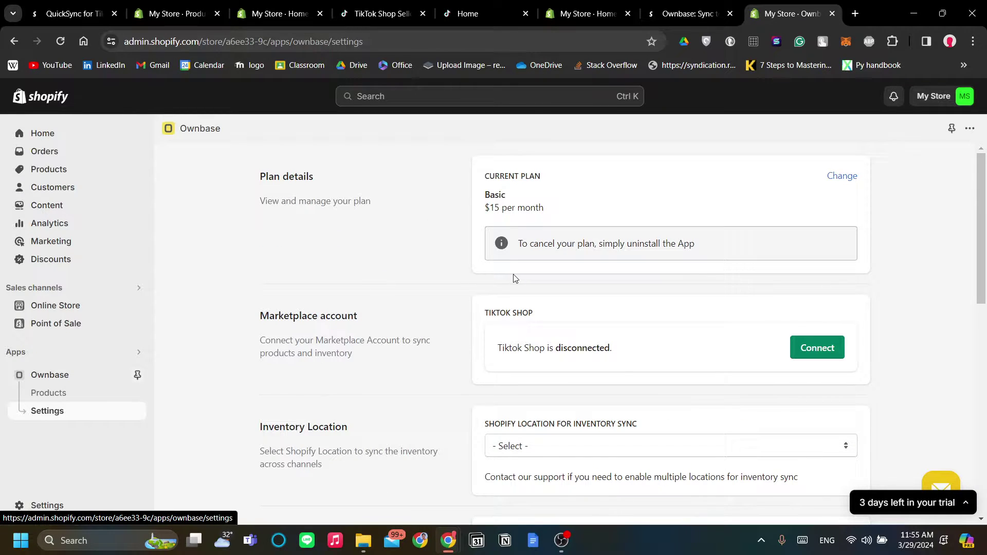
Start connecting the TikTok Shop account, then cancel the country selection dialog.
scroll(519, 279, down, 1)
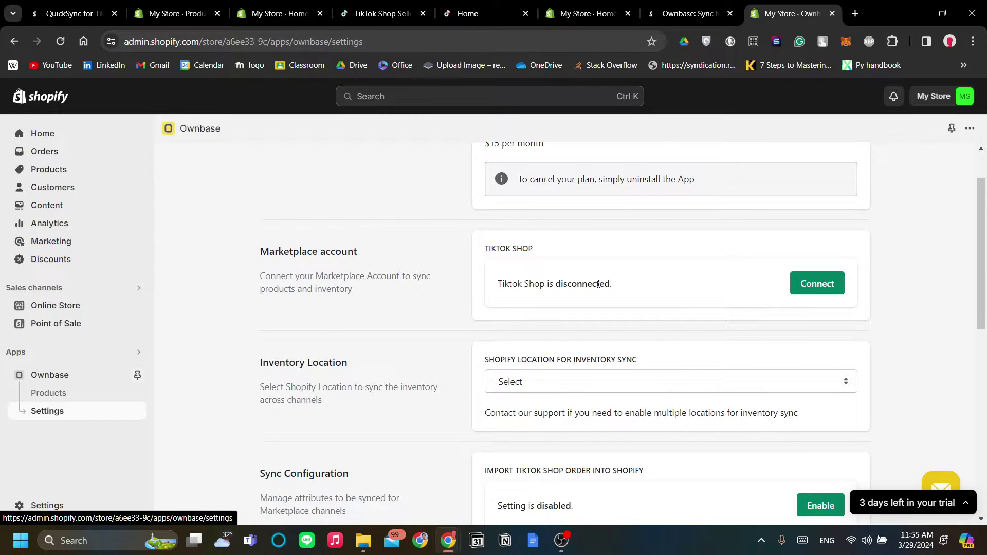
click(803, 286)
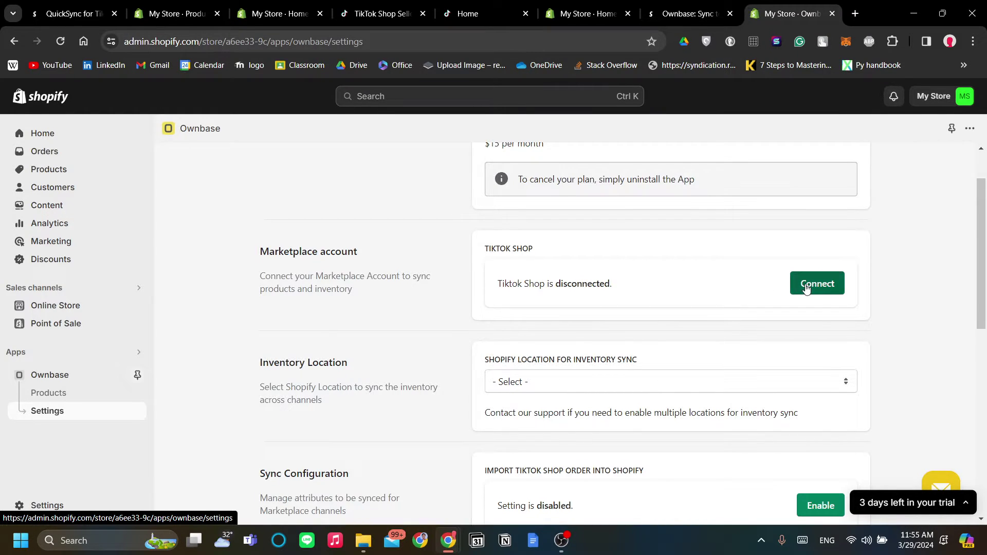
click(691, 351)
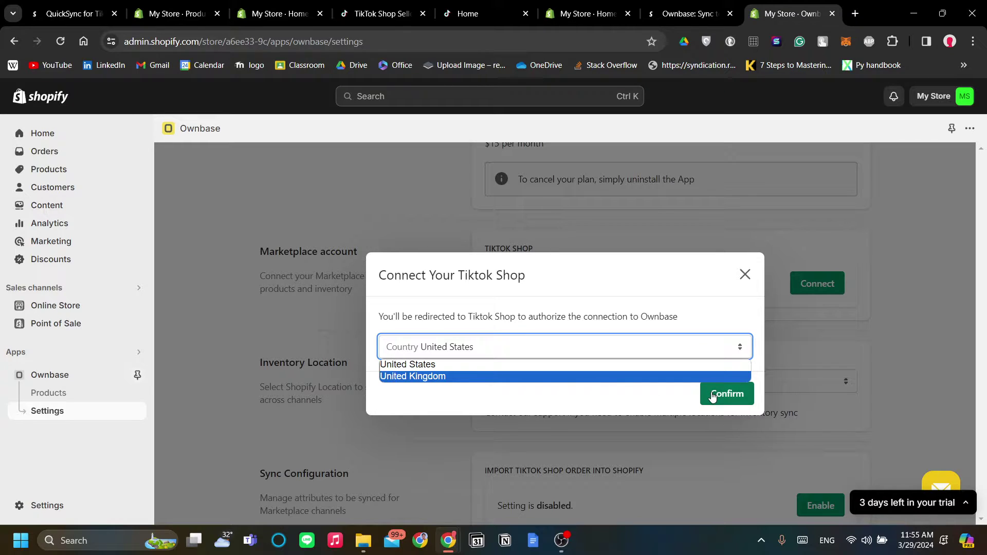
click(744, 281)
Choose Shop location as the Shopify Location for Inventory Sync, leaving it unsaved.
scroll(712, 355, down, 1)
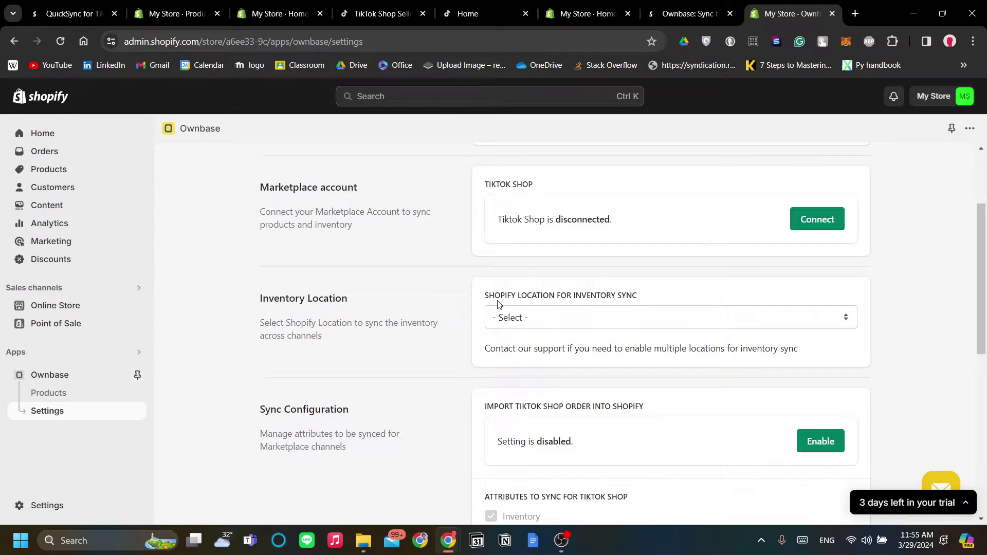
drag(506, 298, 668, 307)
click(663, 293)
click(642, 318)
click(629, 348)
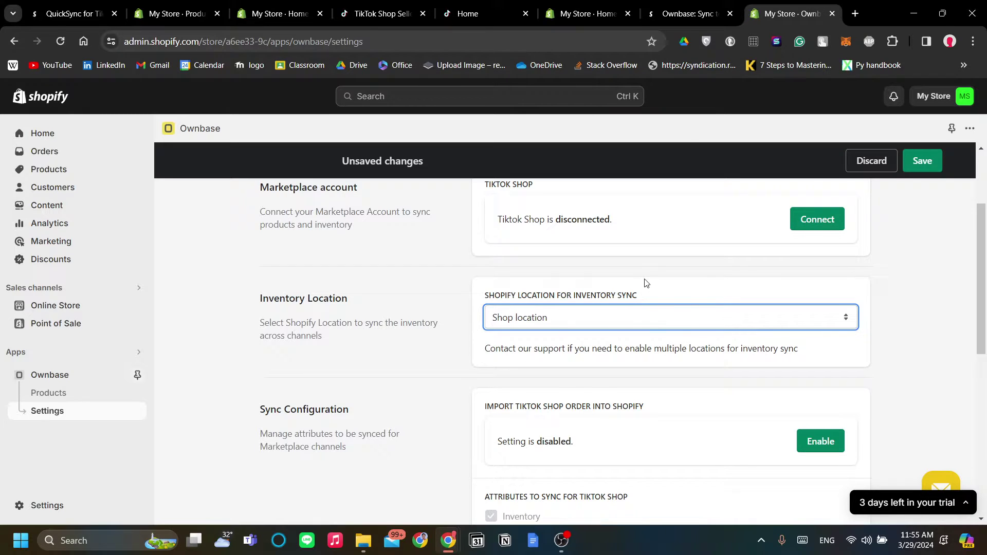
click(638, 319)
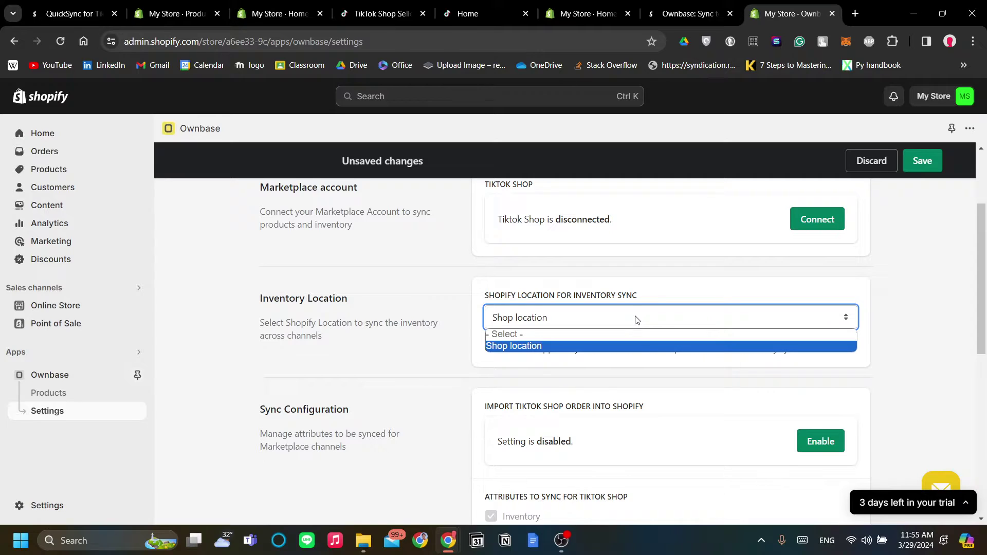
click(637, 342)
scroll(557, 311, down, 3)
click(417, 281)
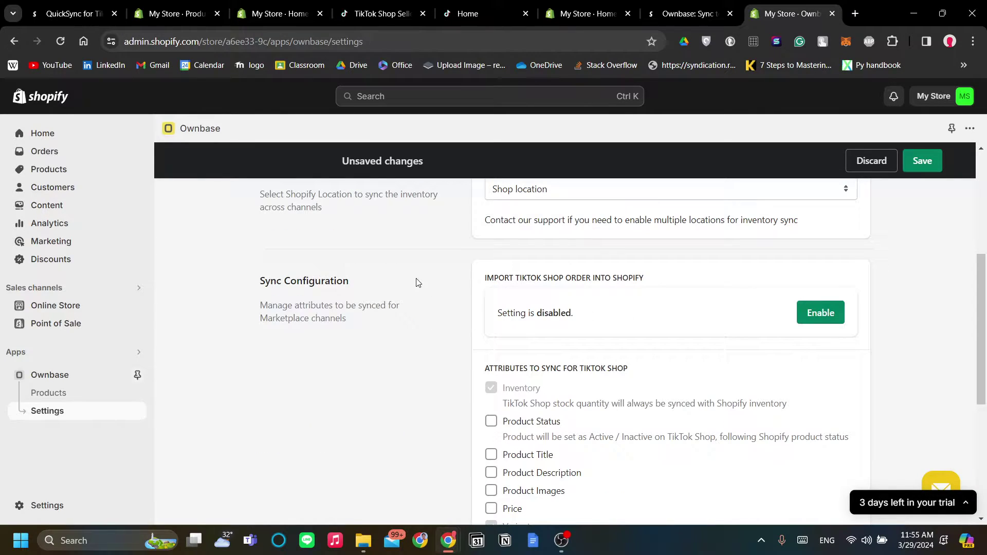
shift+click(526, 279)
shift+click(647, 284)
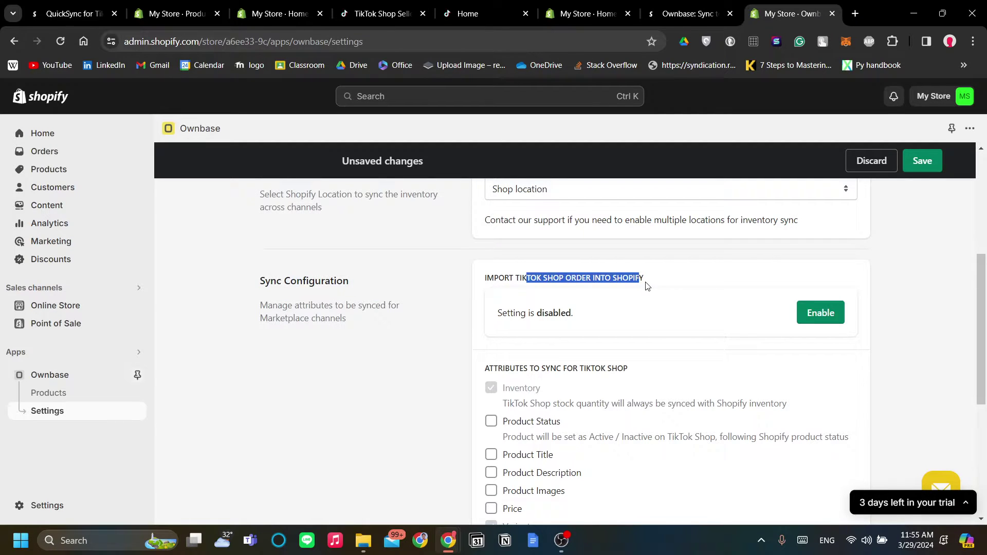
click(649, 283)
scroll(650, 293, down, 3)
scroll(650, 303, up, 4)
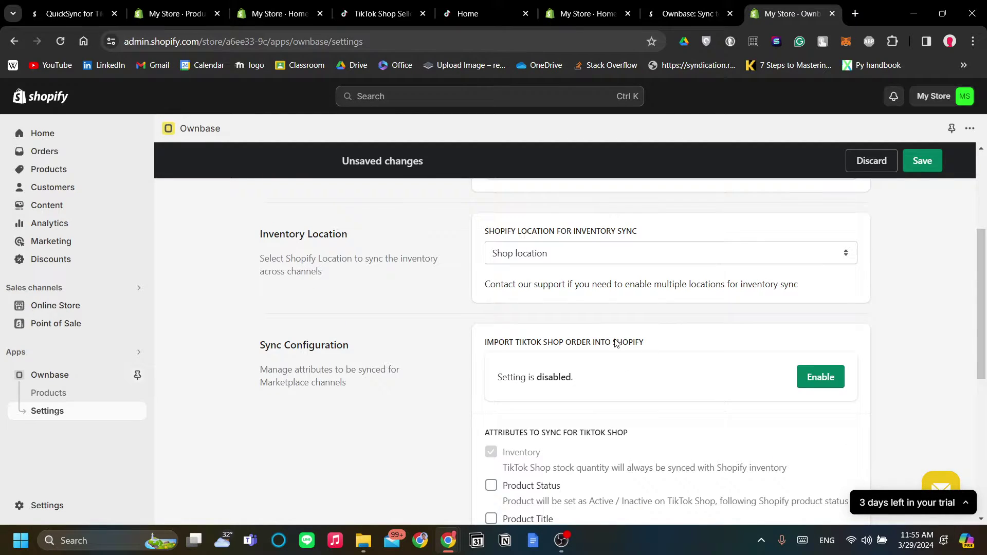
scroll(604, 345, down, 1)
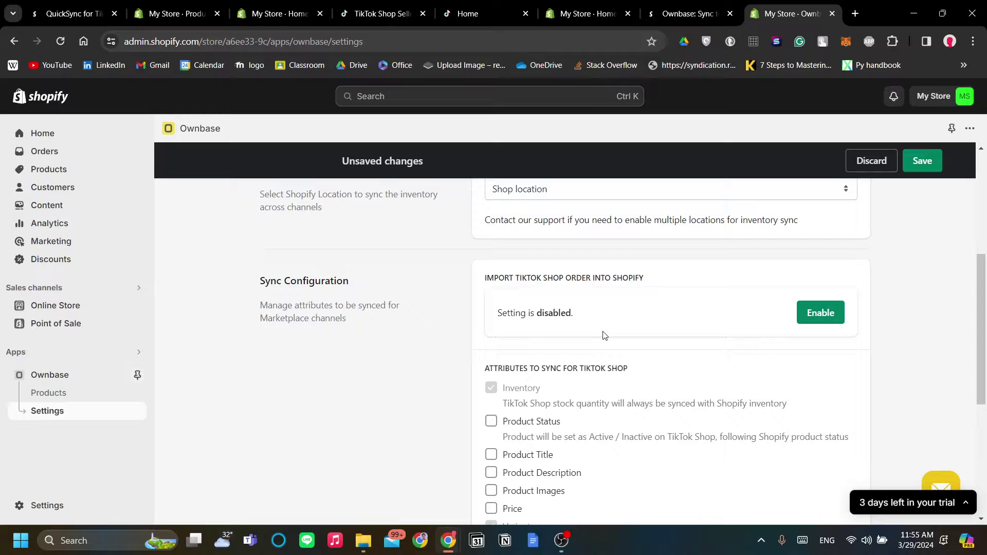
scroll(600, 322, down, 1)
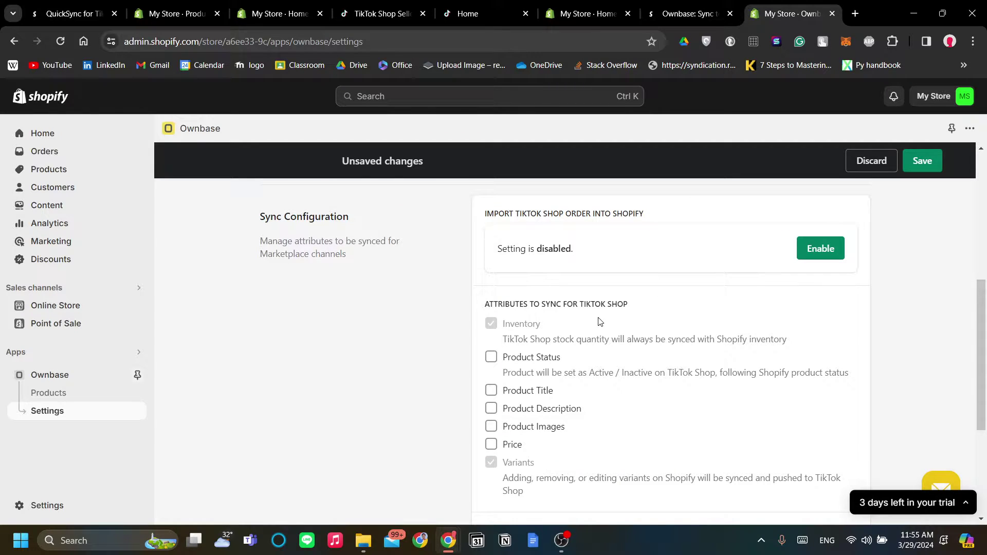
scroll(599, 322, up, 2)
scroll(599, 321, down, 2)
scroll(600, 322, down, 1)
scroll(600, 322, up, 1)
scroll(599, 323, down, 2)
scroll(599, 322, up, 7)
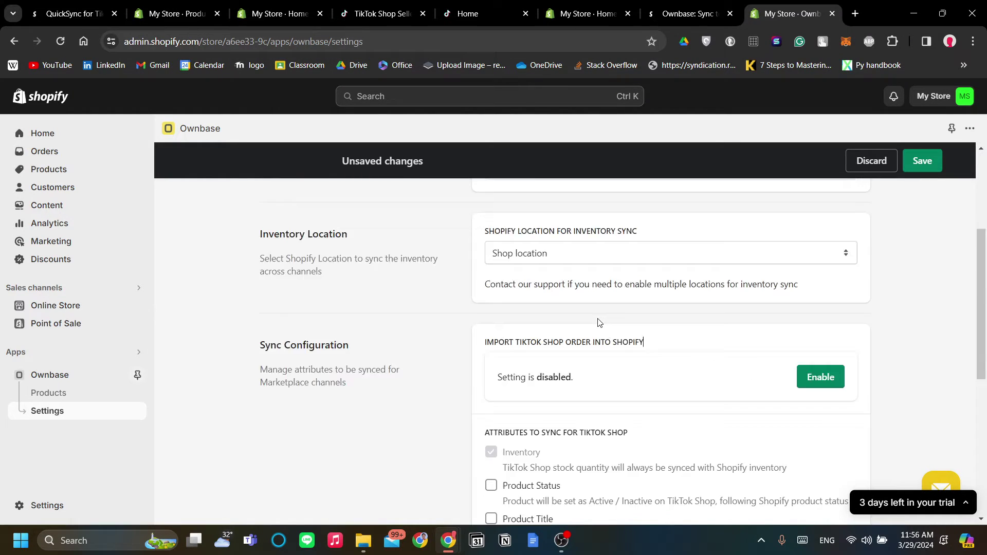
scroll(599, 322, down, 2)
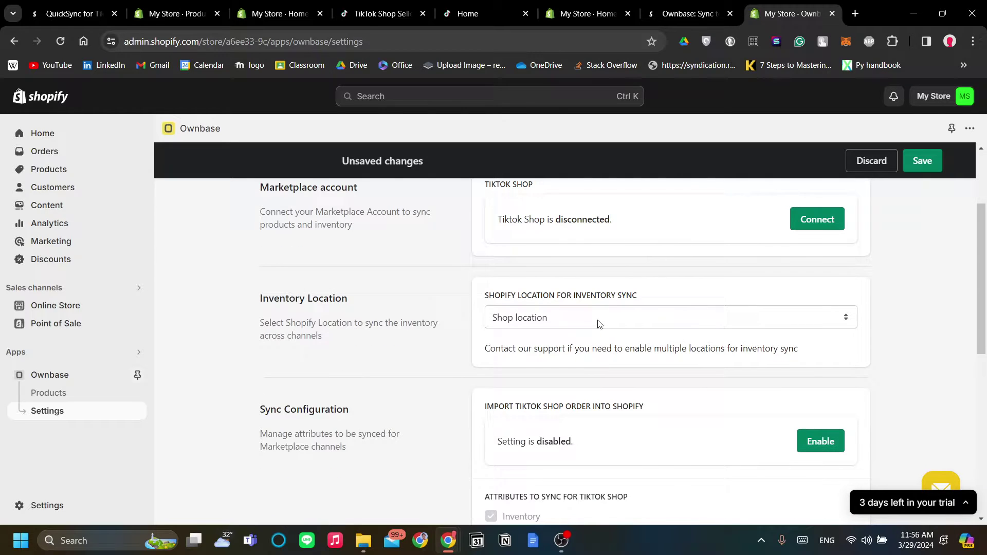
scroll(599, 322, up, 1)
scroll(601, 323, down, 5)
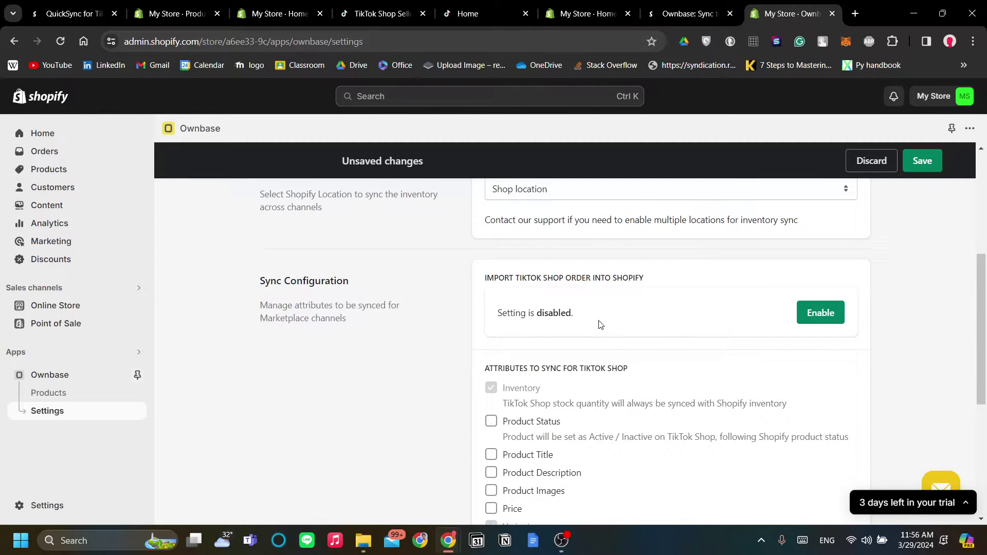
scroll(601, 324, up, 1)
scroll(601, 325, down, 2)
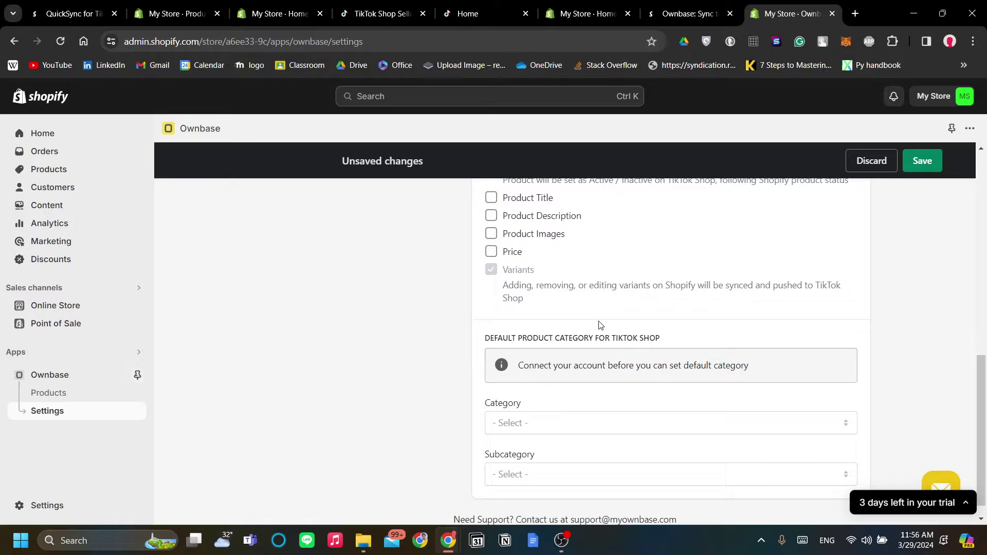
scroll(600, 325, down, 1)
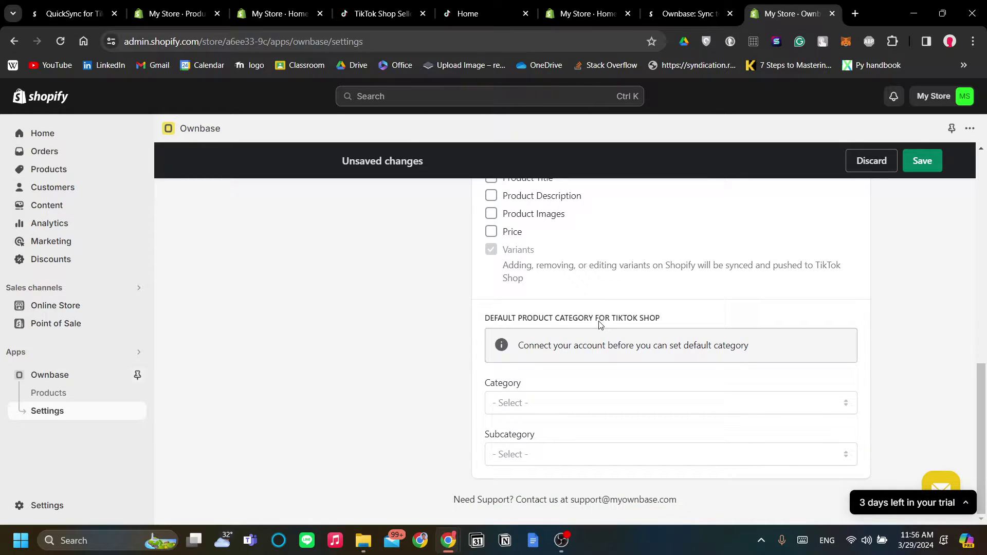
scroll(605, 390, up, 6)
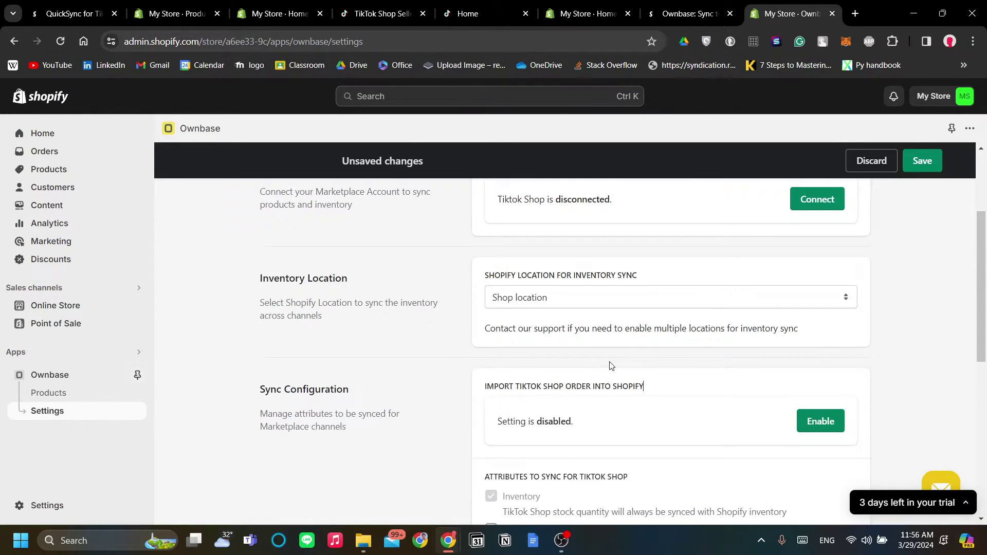
scroll(615, 306, up, 2)
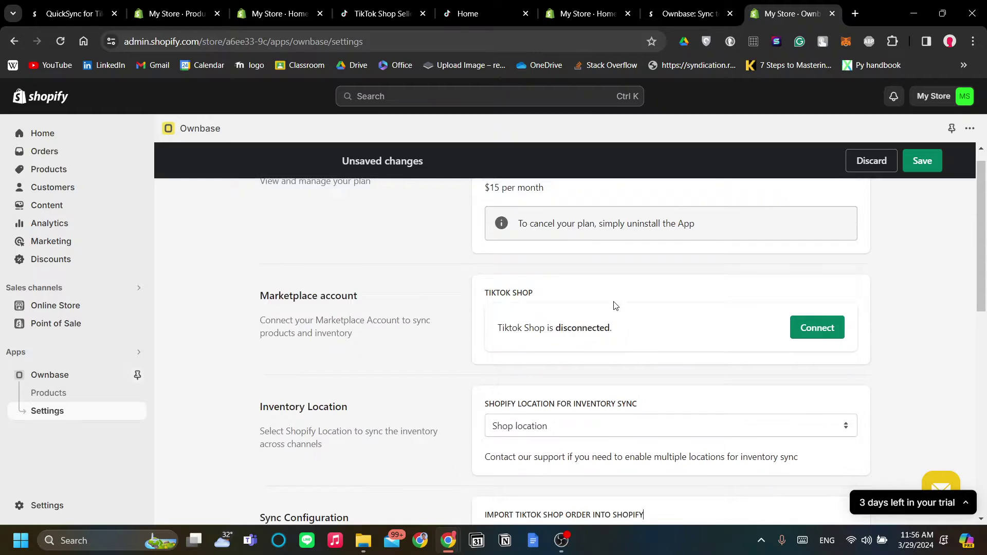
scroll(582, 322, down, 3)
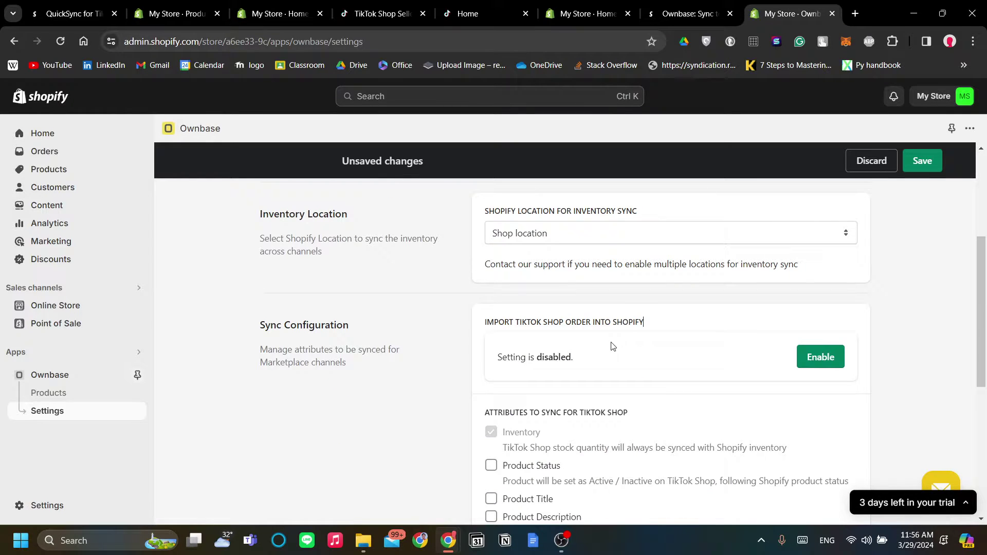
scroll(614, 374, down, 1)
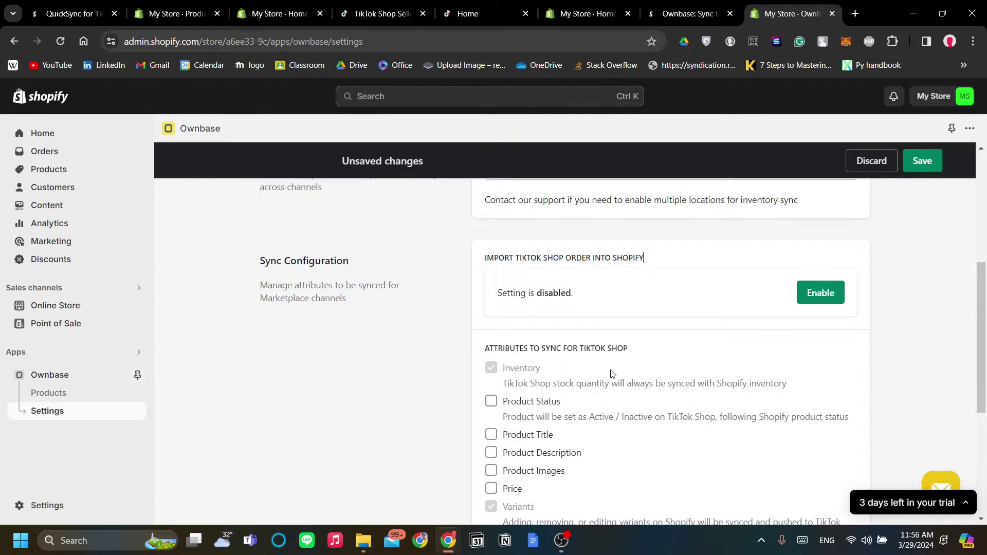
scroll(642, 329, down, 4)
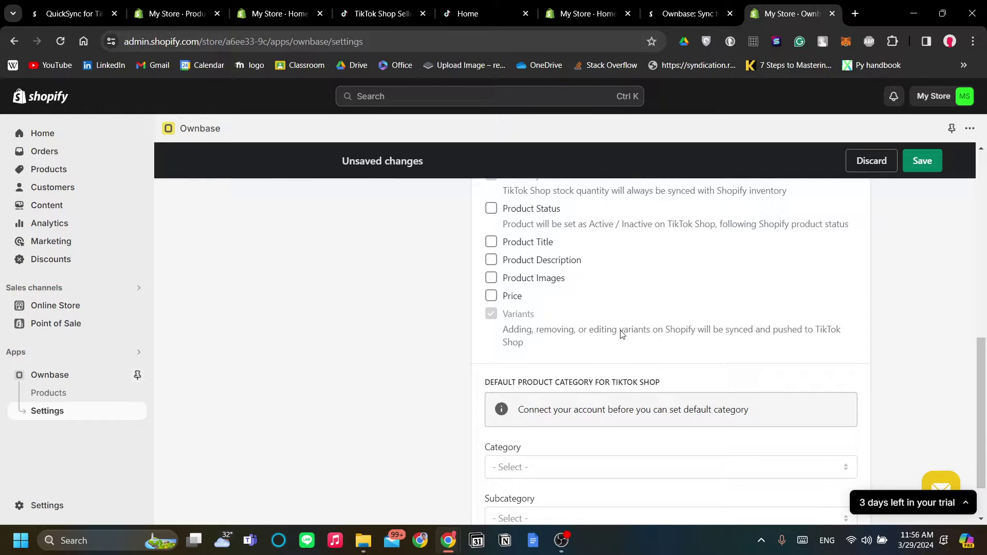
scroll(669, 365, up, 5)
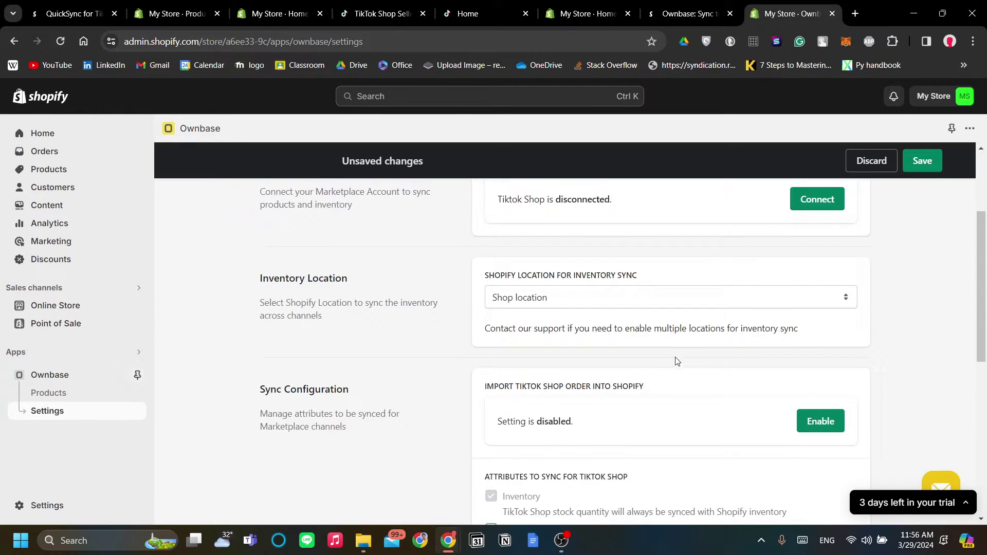
scroll(900, 231, up, 3)
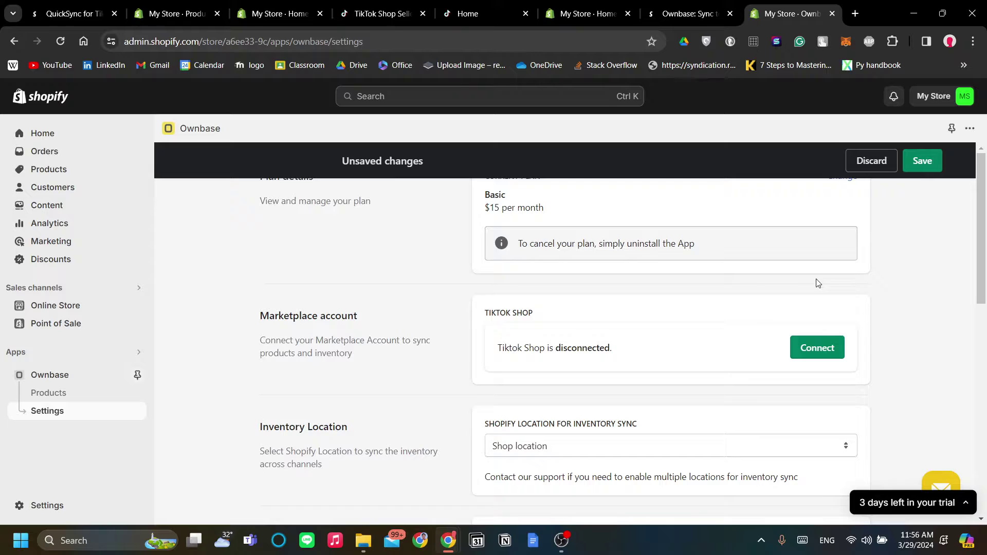
scroll(749, 291, down, 4)
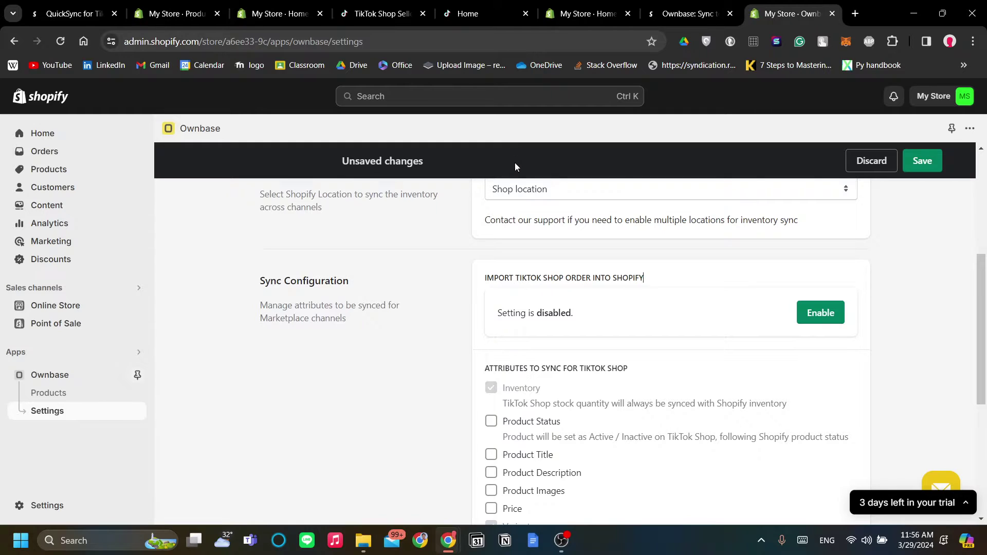
scroll(547, 229, up, 3)
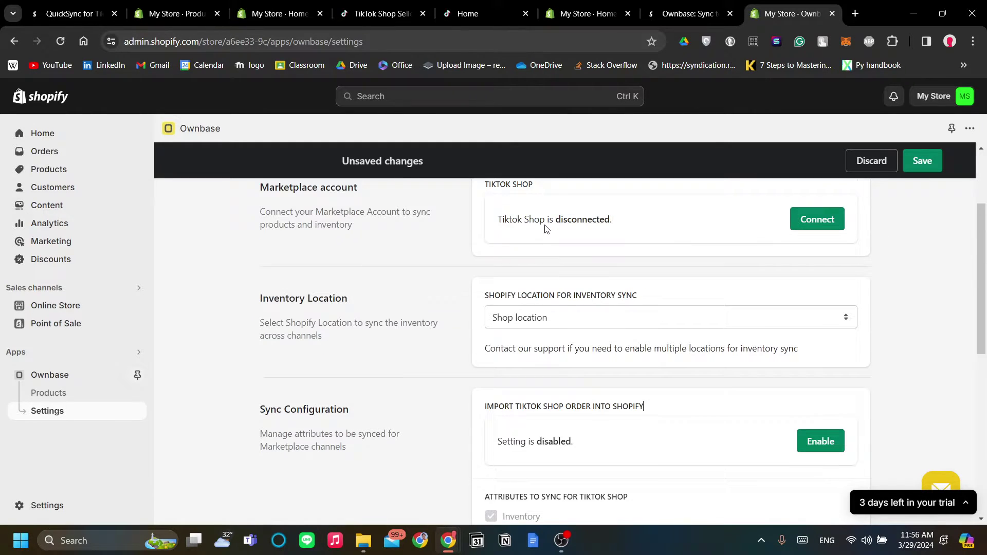
scroll(543, 226, up, 2)
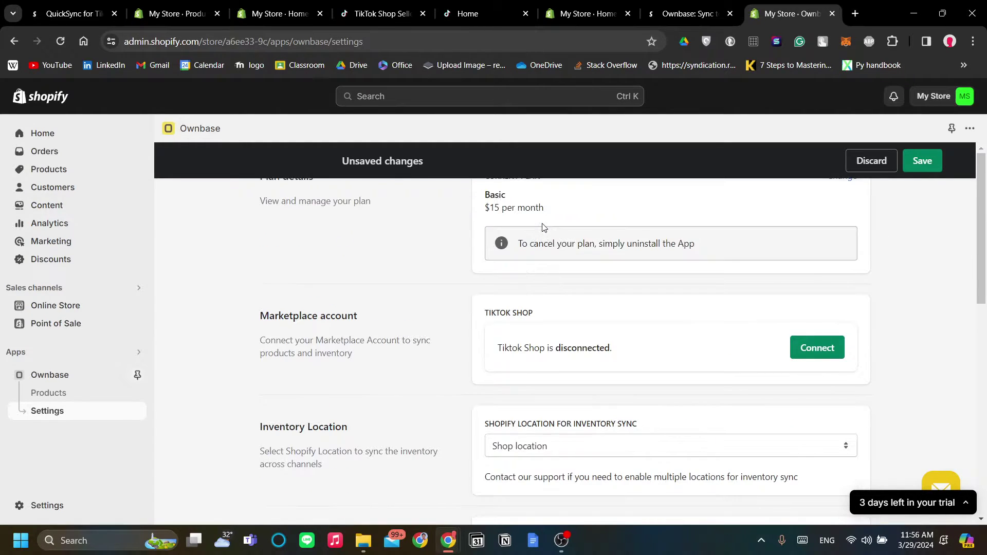
Search the App Store for 'quicksync' and open the QuickSync - All in One App listing.
click(565, 9)
click(886, 284)
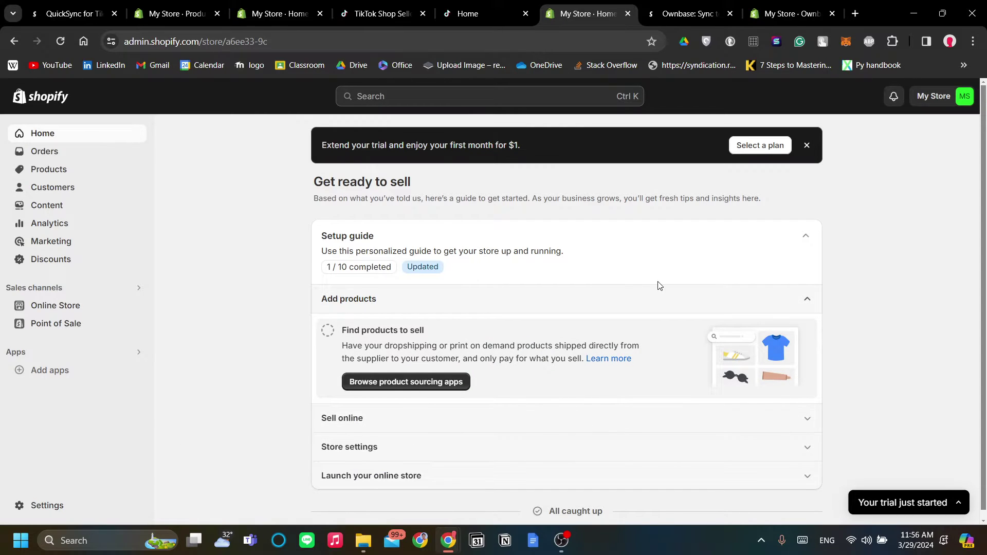
click(653, 13)
click(497, 101)
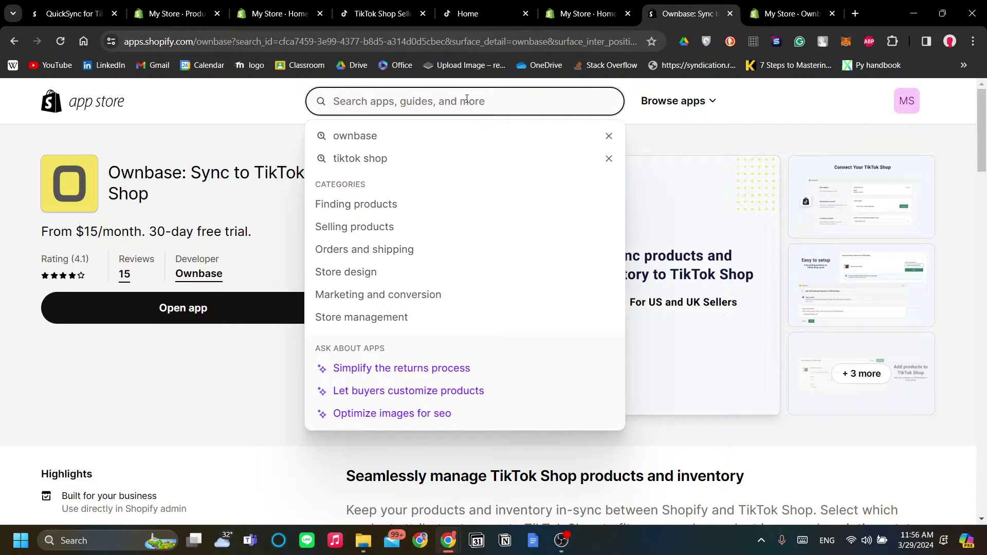
text(quicksync)
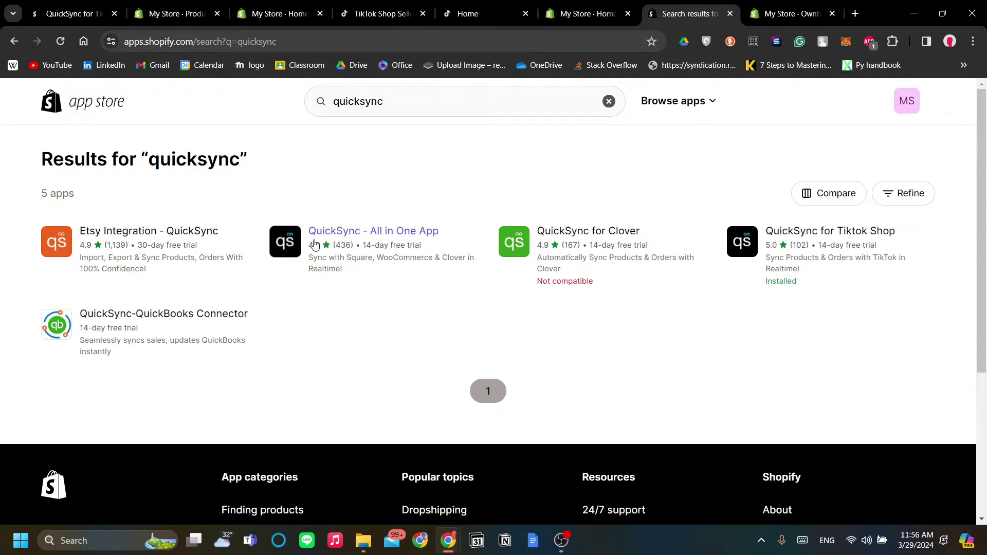
click(287, 243)
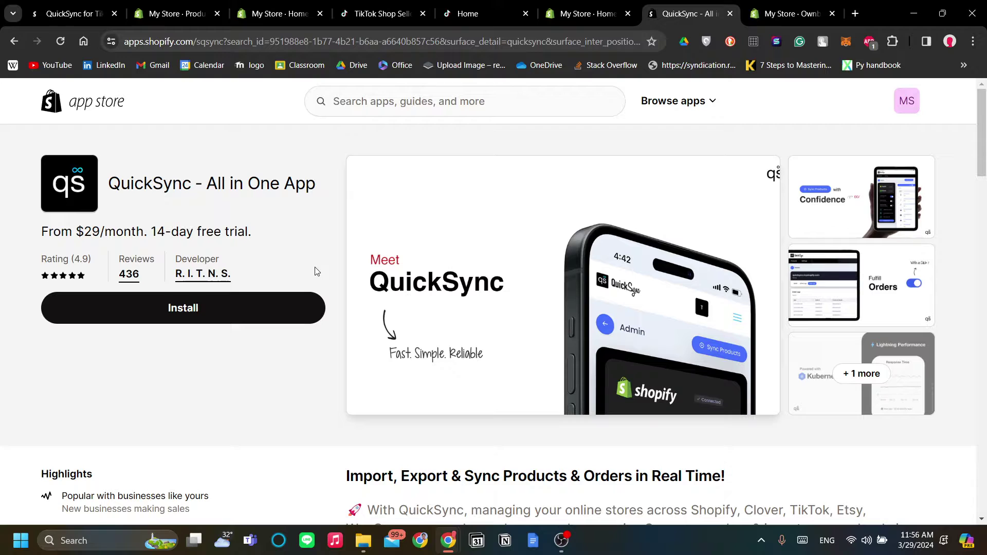
Look over the QuickSync listing and its developer, then return to the admin Home tab.
drag(273, 280, 167, 280)
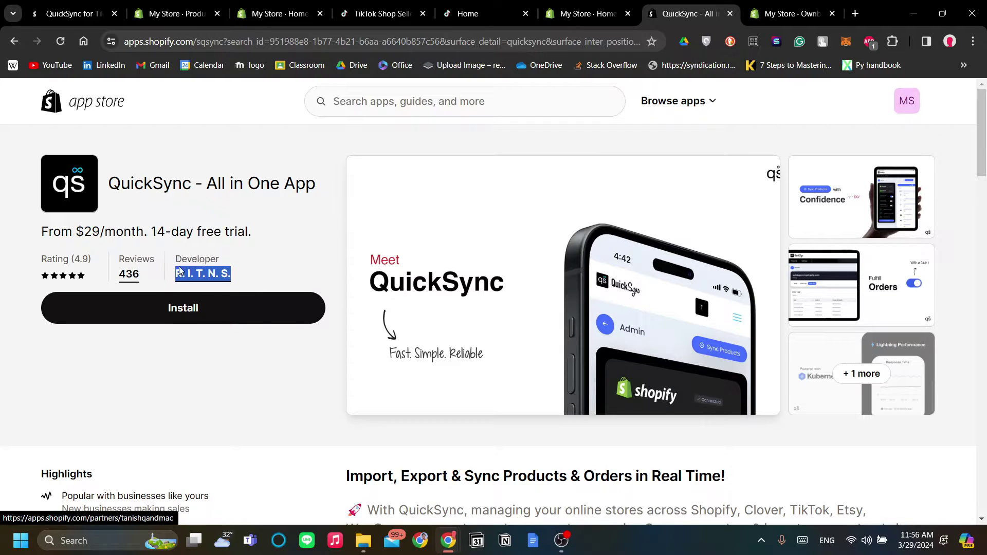
click(276, 249)
scroll(391, 261, down, 2)
scroll(392, 265, up, 2)
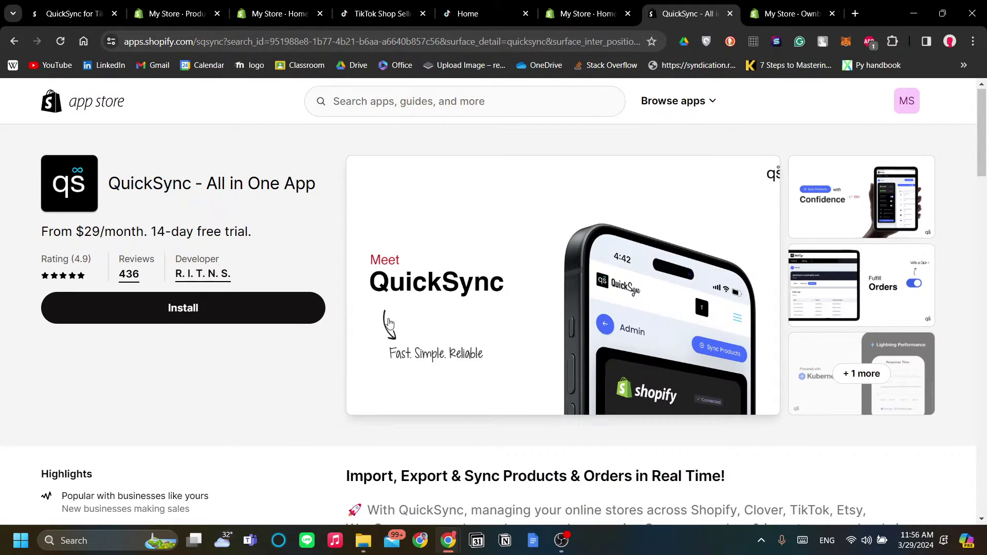
scroll(384, 329, down, 1)
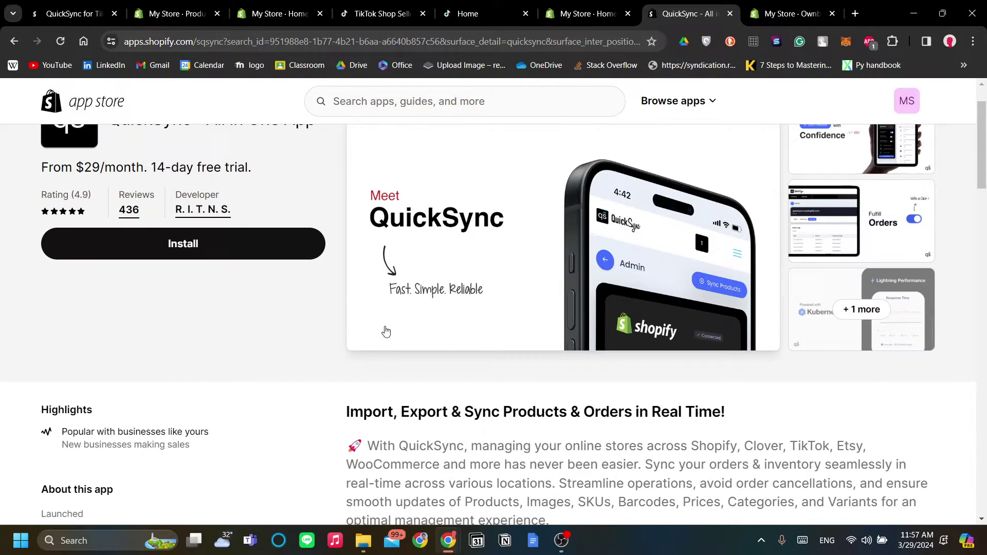
scroll(385, 331, up, 1)
click(586, 13)
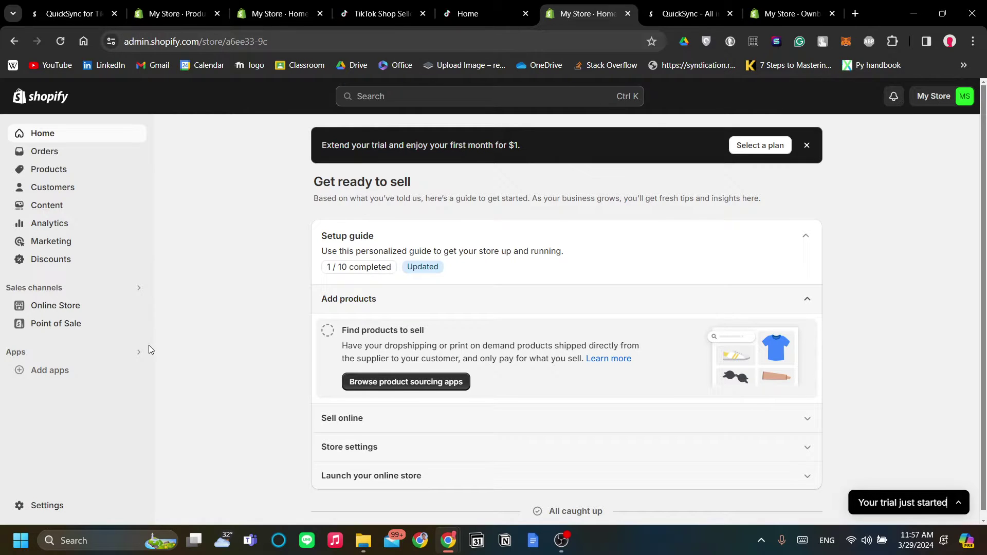
Open QuickSync from Apps and review its dashboard: Shopify and TikTok connected, all syncing toggles on.
click(138, 352)
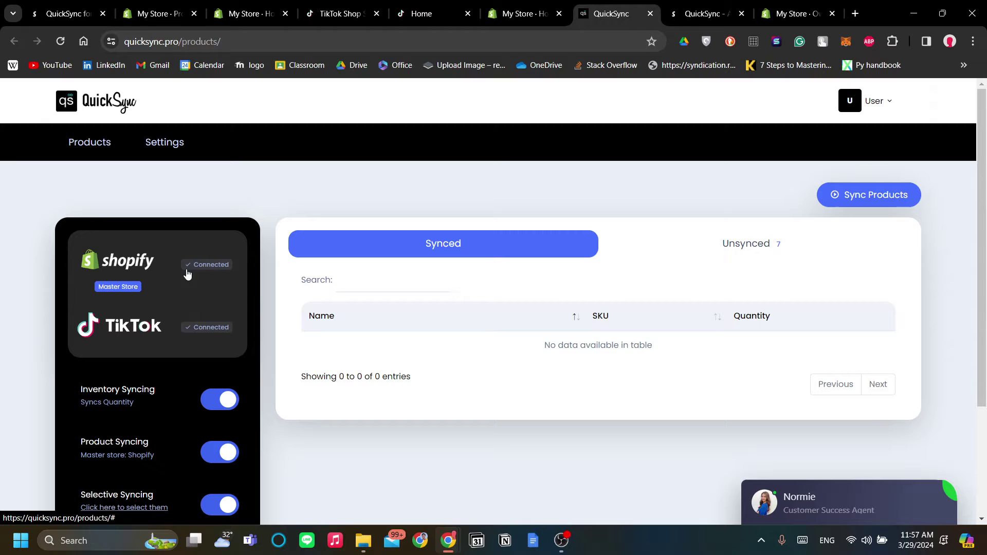
scroll(136, 294, down, 1)
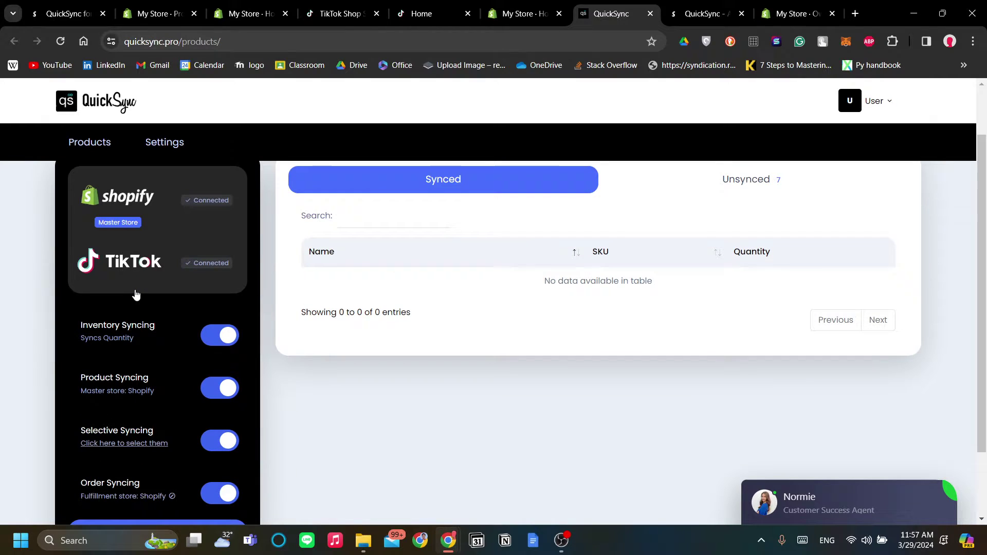
scroll(186, 244, up, 1)
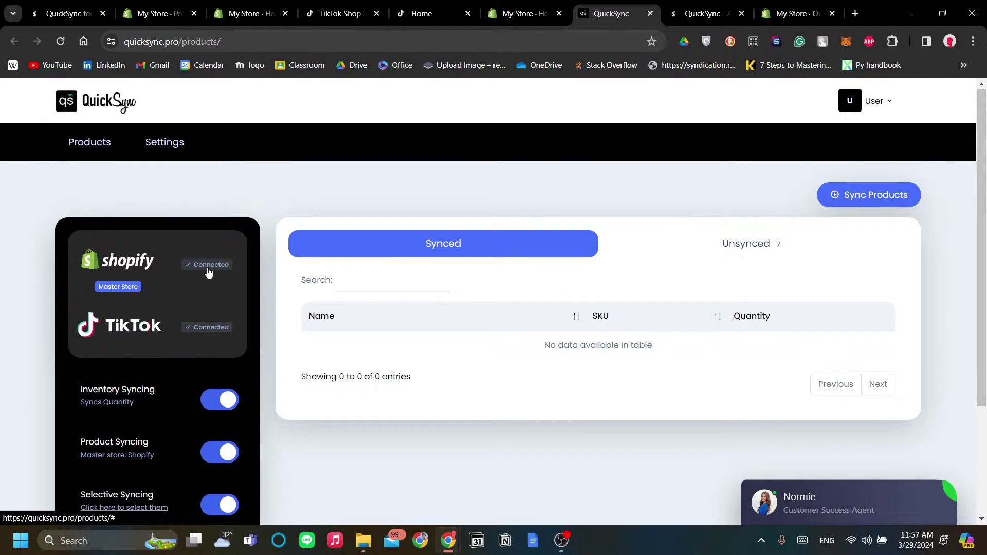
scroll(209, 272, down, 2)
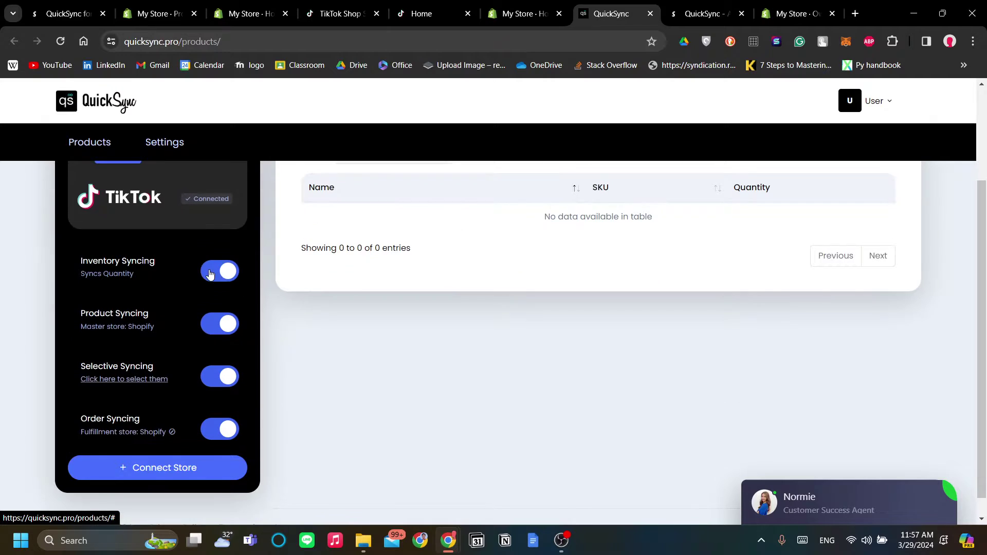
scroll(170, 280, up, 1)
scroll(193, 276, up, 1)
scroll(184, 276, down, 2)
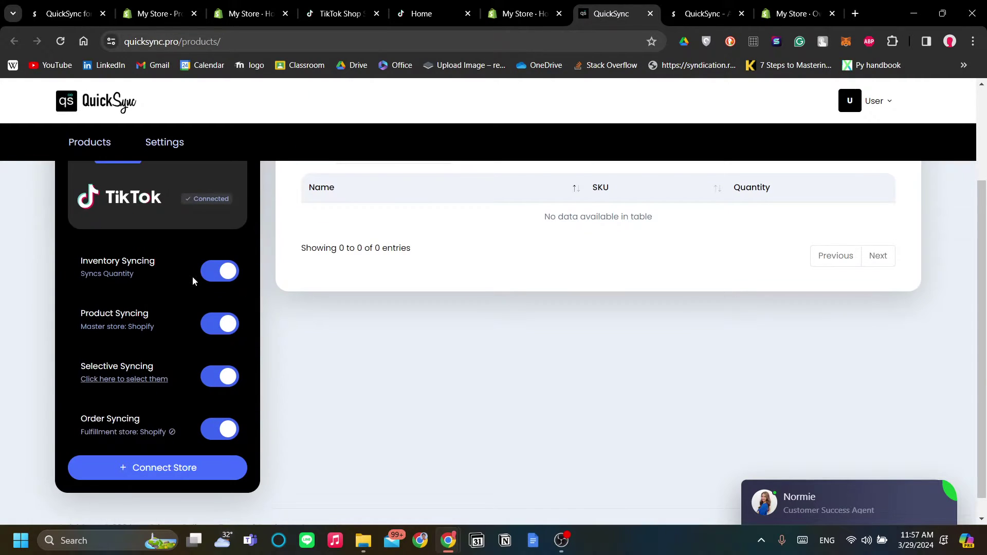
Set the TikTok store region to Rest of the World and connect the store.
click(175, 466)
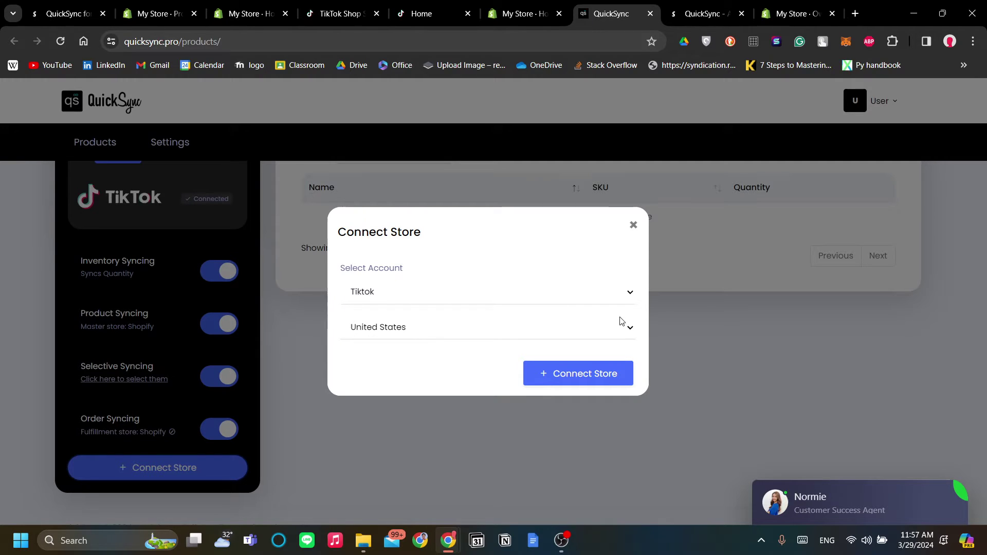
click(630, 328)
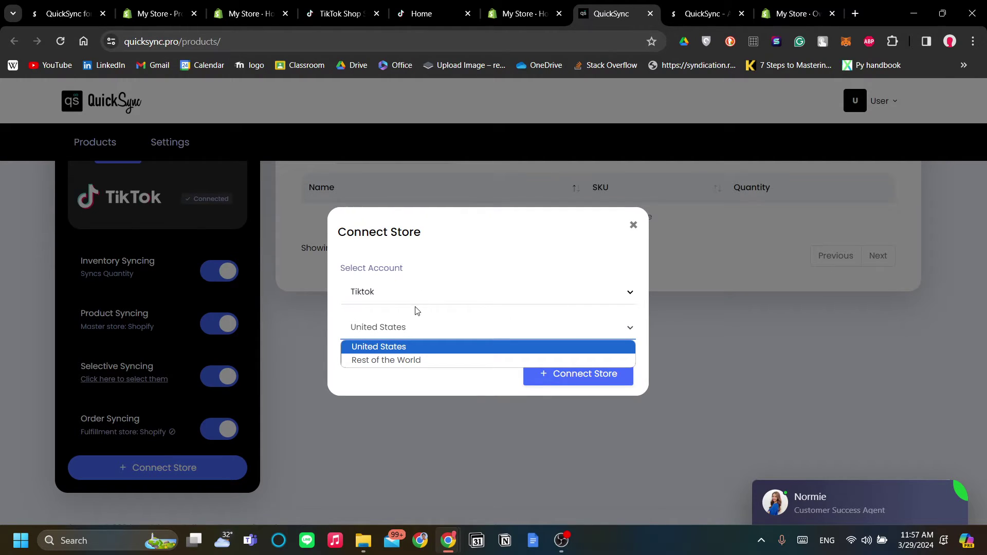
click(401, 347)
click(416, 335)
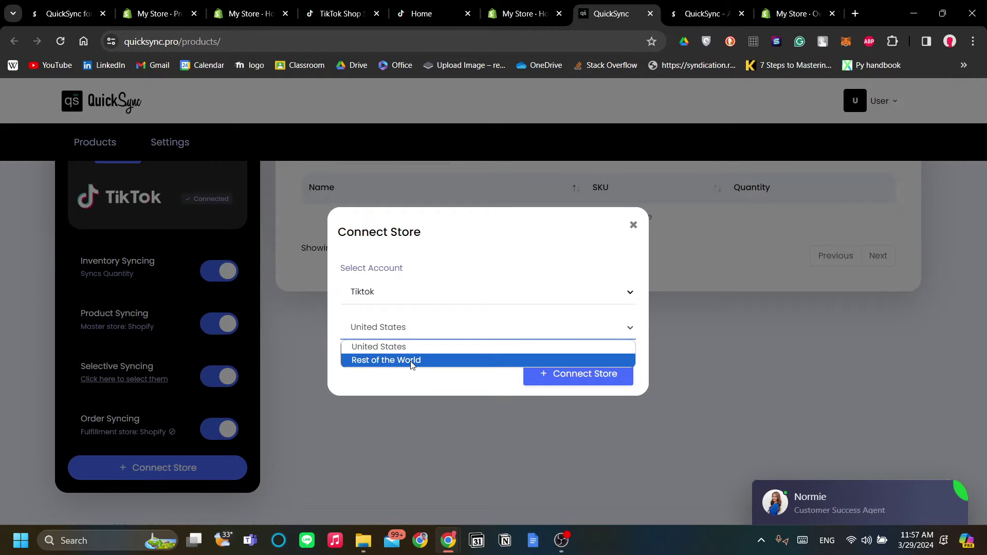
click(411, 360)
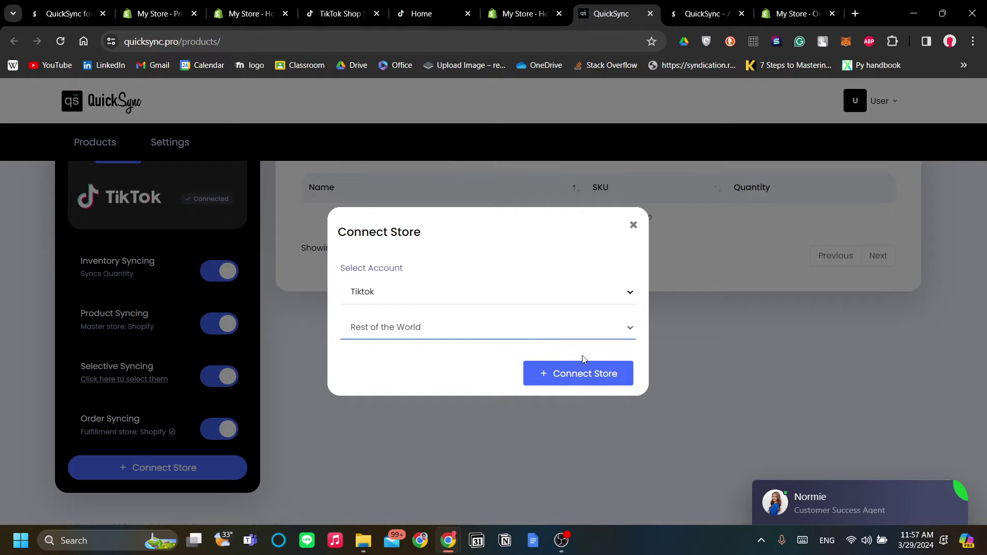
click(581, 371)
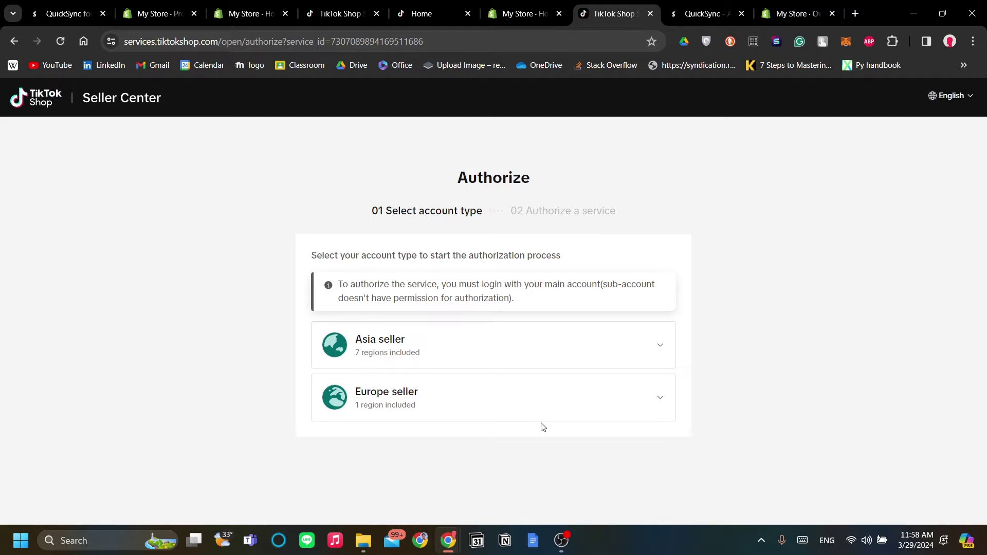
Expand Asia seller and scroll through the Renew form for QuickSync, already authorized with unlimited duration.
click(544, 351)
scroll(537, 427, down, 3)
scroll(502, 357, up, 3)
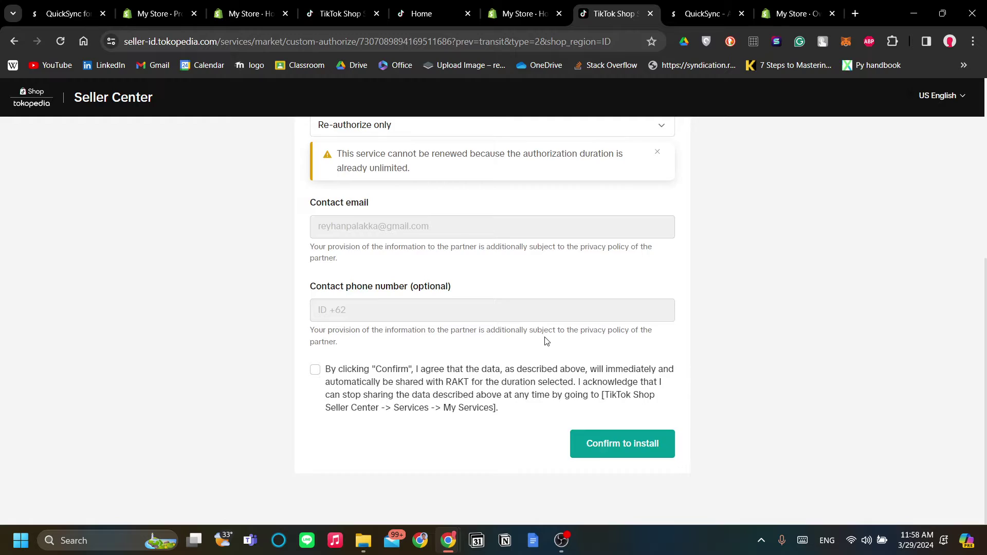
scroll(547, 341, up, 5)
scroll(545, 332, down, 5)
scroll(546, 335, up, 5)
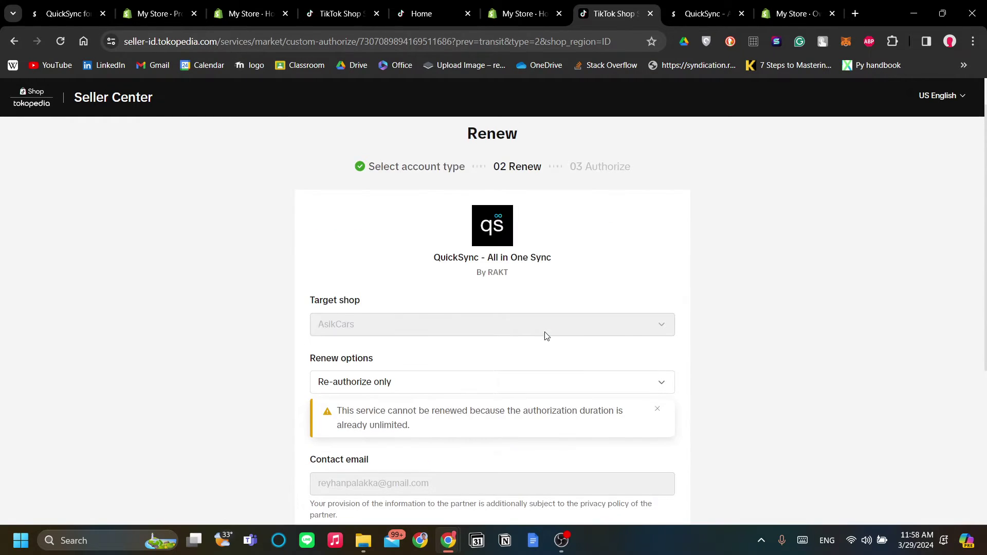
scroll(631, 310, down, 1)
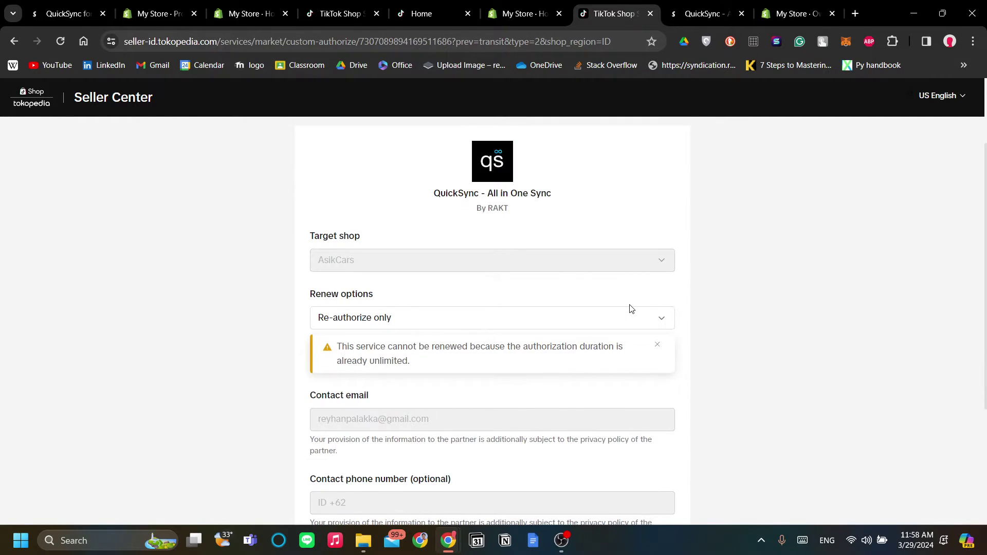
scroll(631, 309, up, 1)
scroll(599, 290, up, 1)
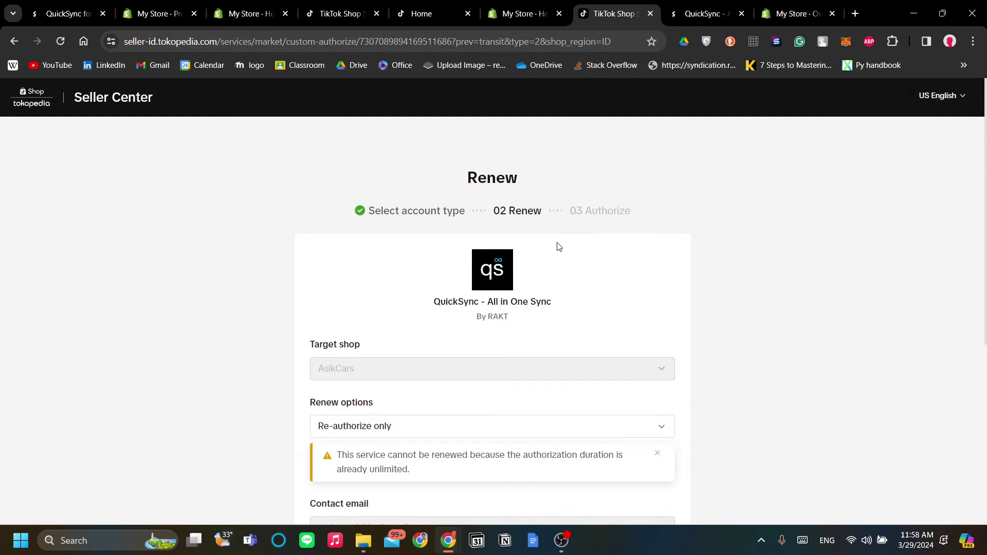
scroll(559, 246, down, 1)
scroll(557, 246, up, 1)
scroll(585, 273, down, 3)
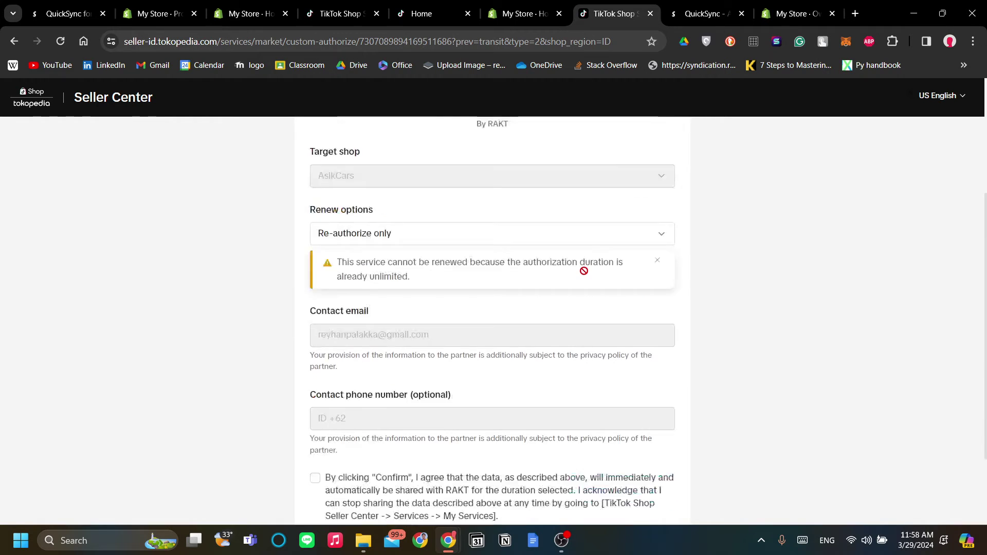
scroll(584, 275, up, 3)
scroll(583, 267, down, 3)
scroll(575, 215, up, 3)
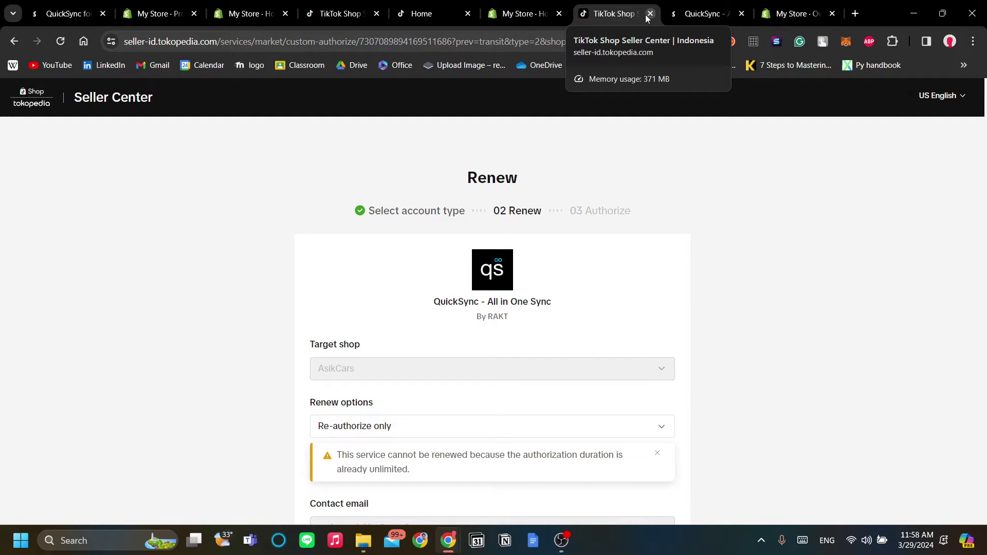
Close the TikTok Shop authorization tab and switch through the app tabs to the admin home.
key(ctrl+Tab)
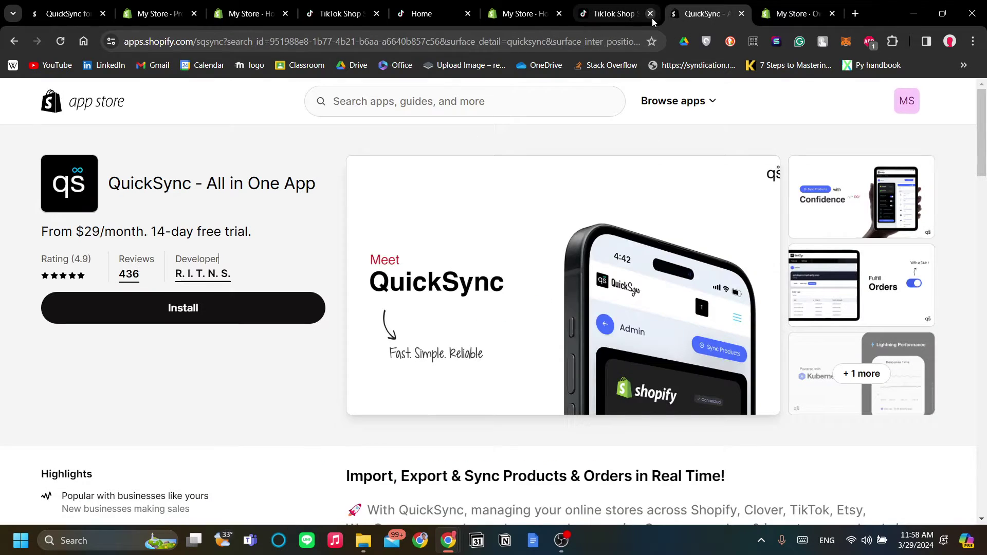
click(650, 14)
click(72, 13)
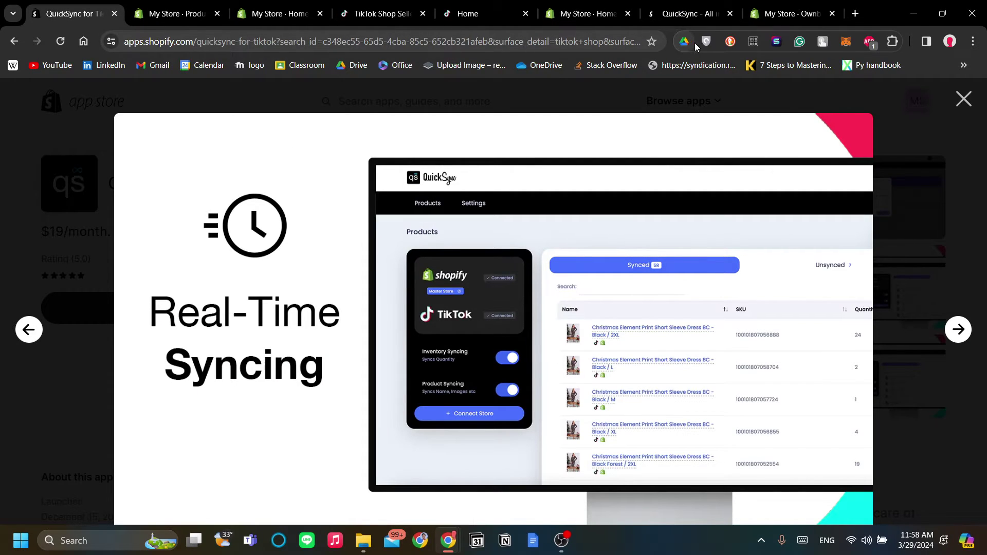
click(684, 14)
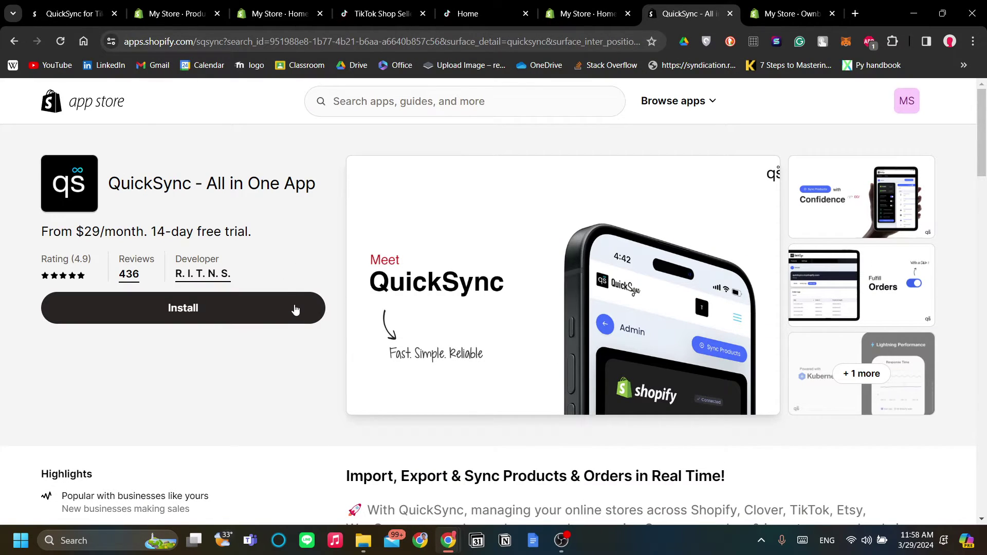
click(586, 14)
Look over the suggested apps in Add apps, then dismiss the window.
click(78, 370)
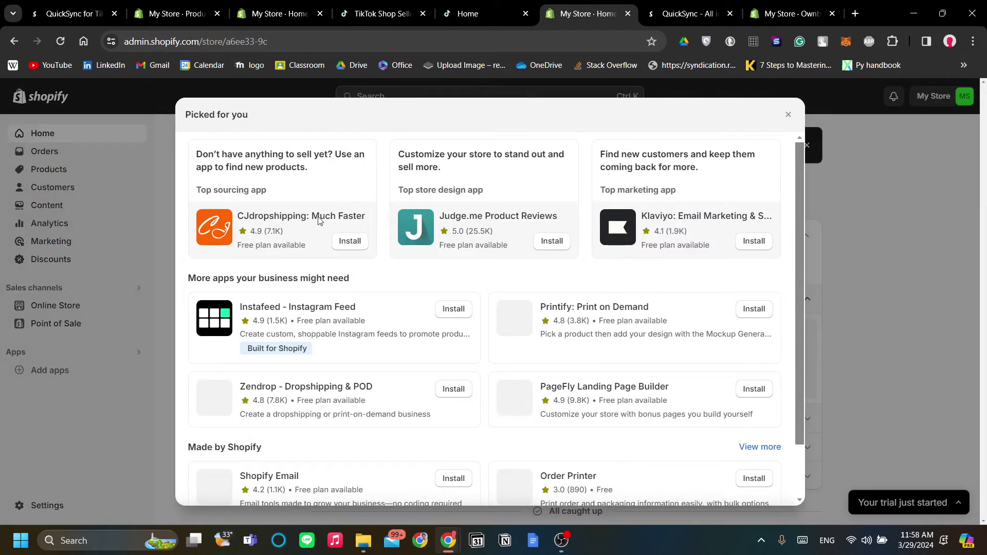
scroll(449, 387, down, 1)
click(136, 359)
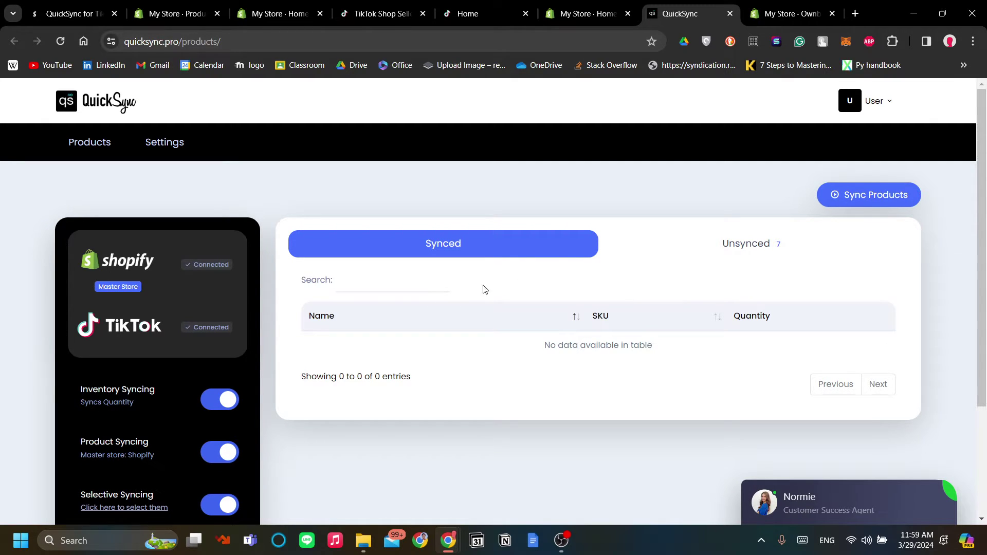
Scroll the 7 unsynced products: AsikCars TikTok items lacking SKUs and unmatched My Store Shopify items.
scroll(321, 266, down, 3)
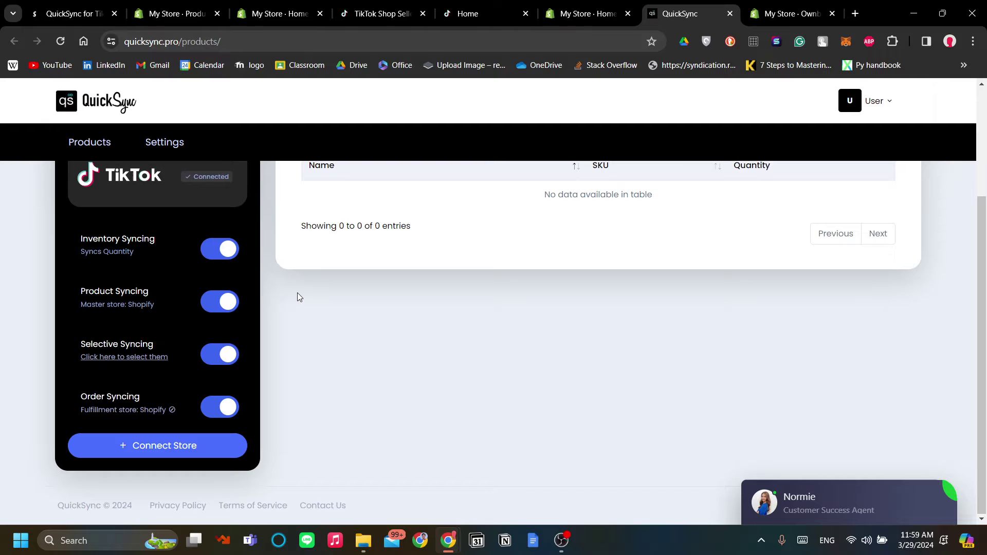
scroll(298, 297, up, 3)
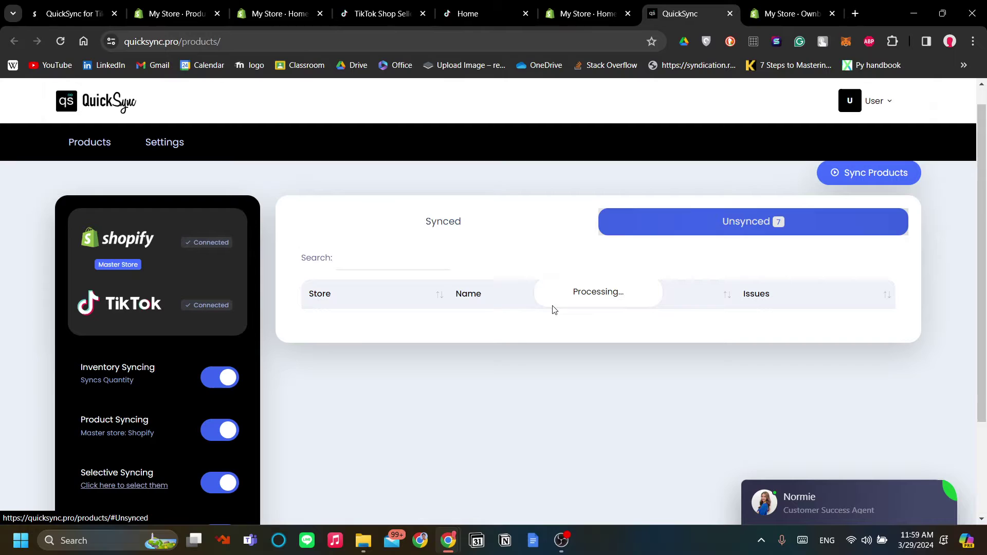
scroll(524, 337, down, 5)
scroll(517, 368, up, 5)
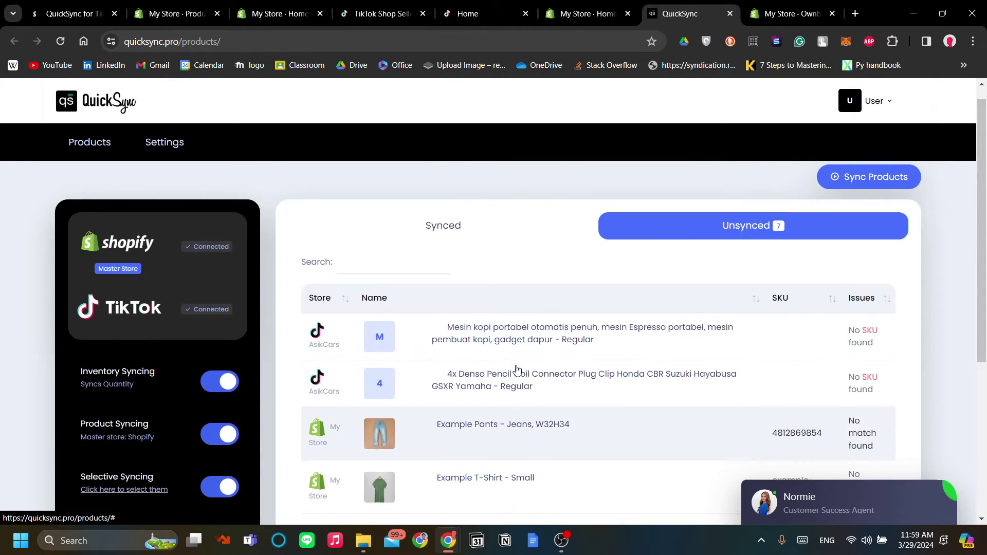
scroll(518, 368, down, 5)
scroll(514, 360, up, 5)
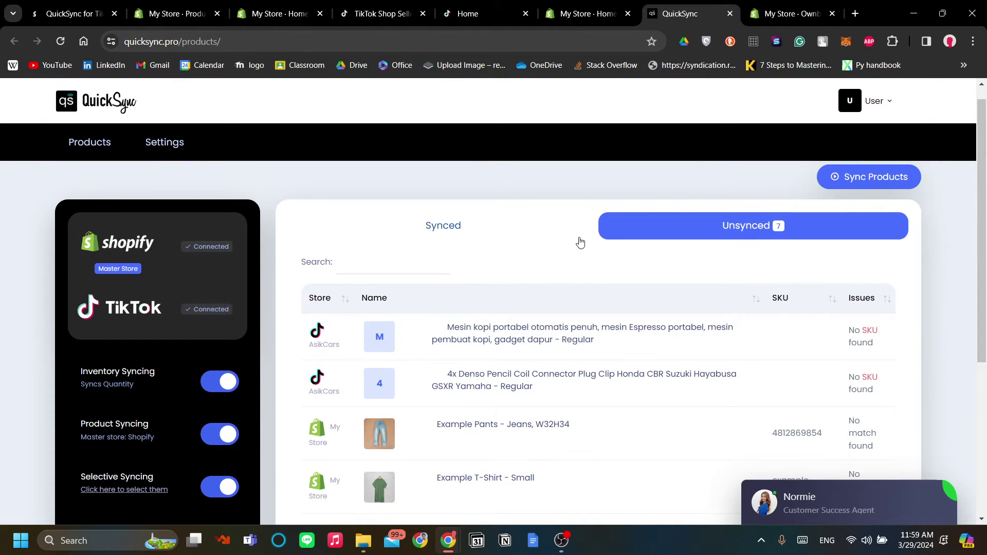
scroll(599, 282, down, 2)
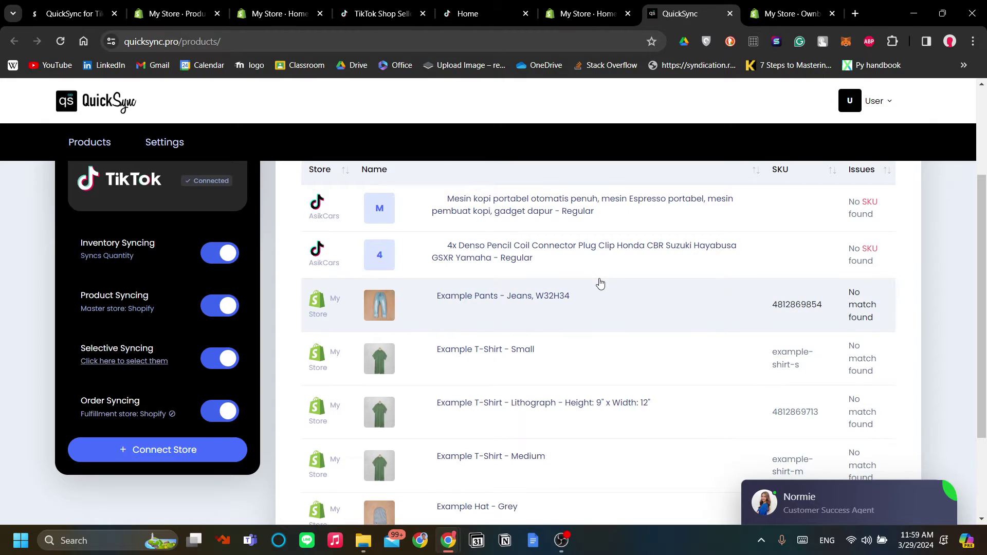
scroll(598, 282, up, 2)
scroll(533, 335, down, 5)
scroll(537, 280, up, 4)
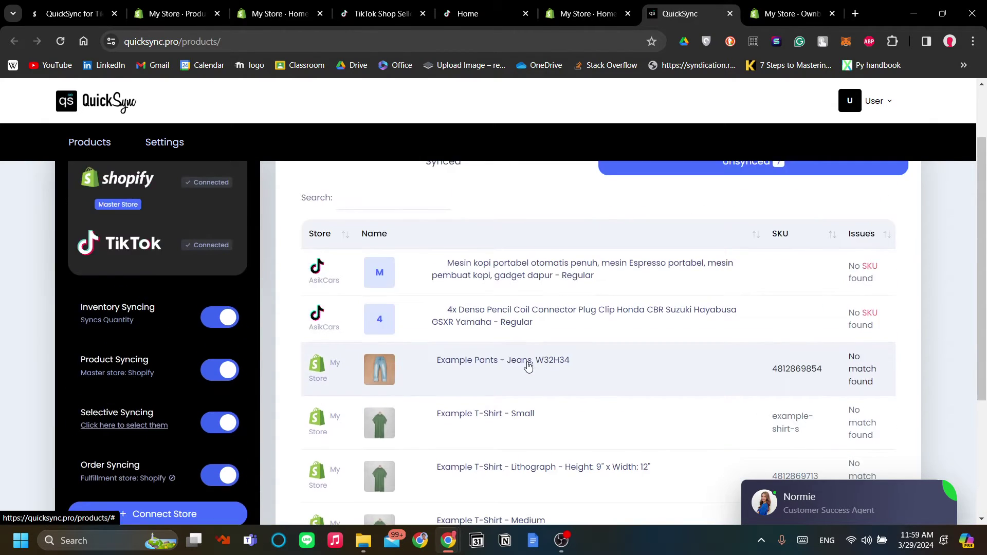
scroll(529, 369, up, 1)
scroll(486, 381, down, 2)
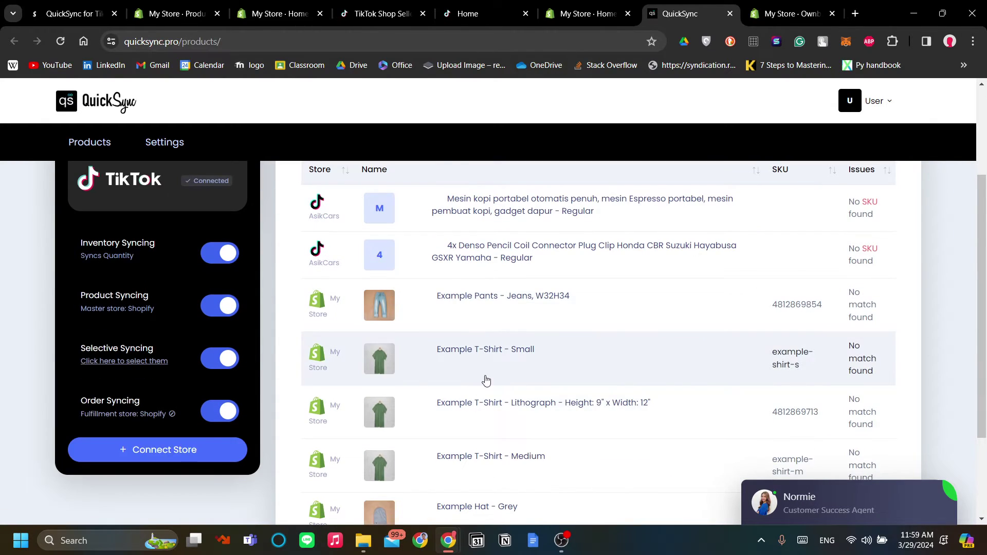
scroll(486, 381, up, 3)
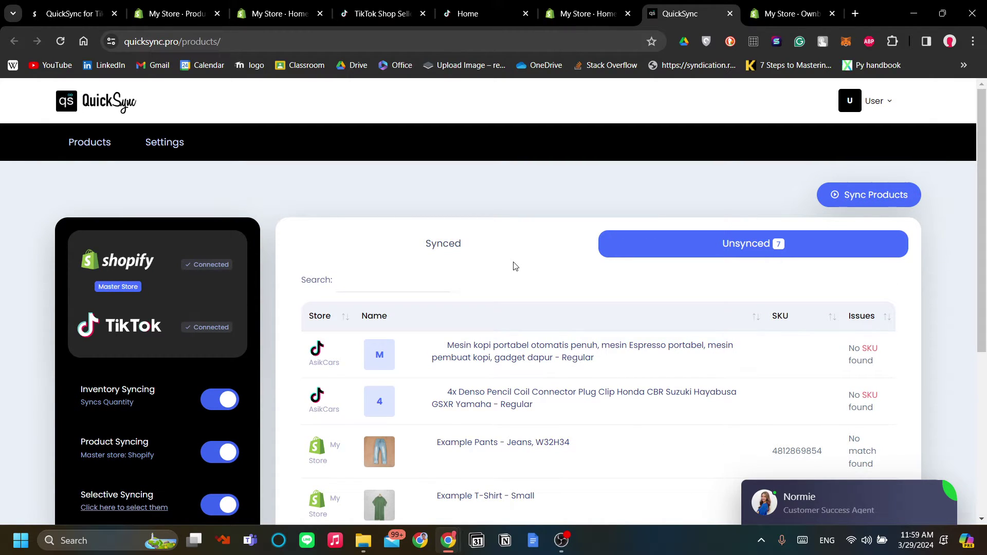
Sync products from Shopify to TikTok with Create Products and Create SKU enabled.
click(838, 194)
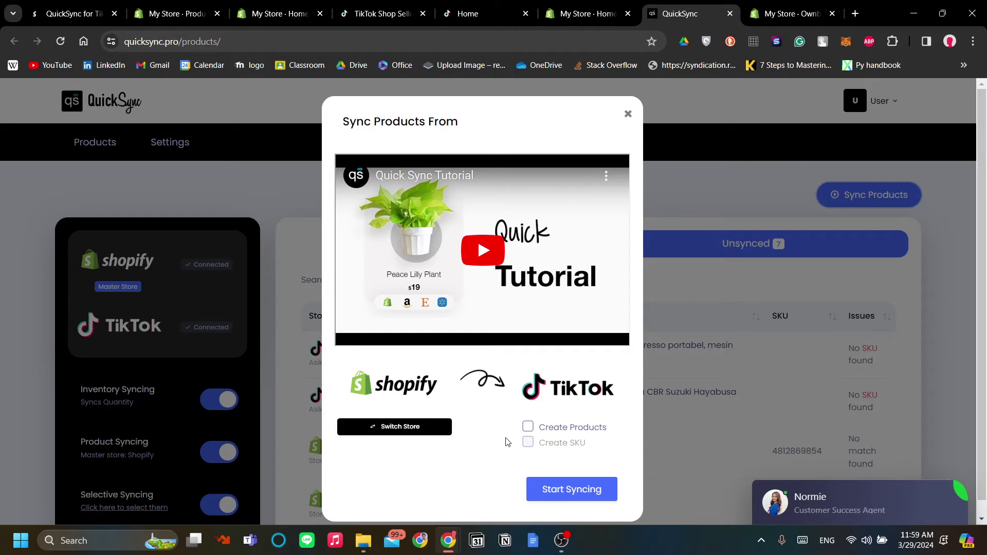
click(401, 432)
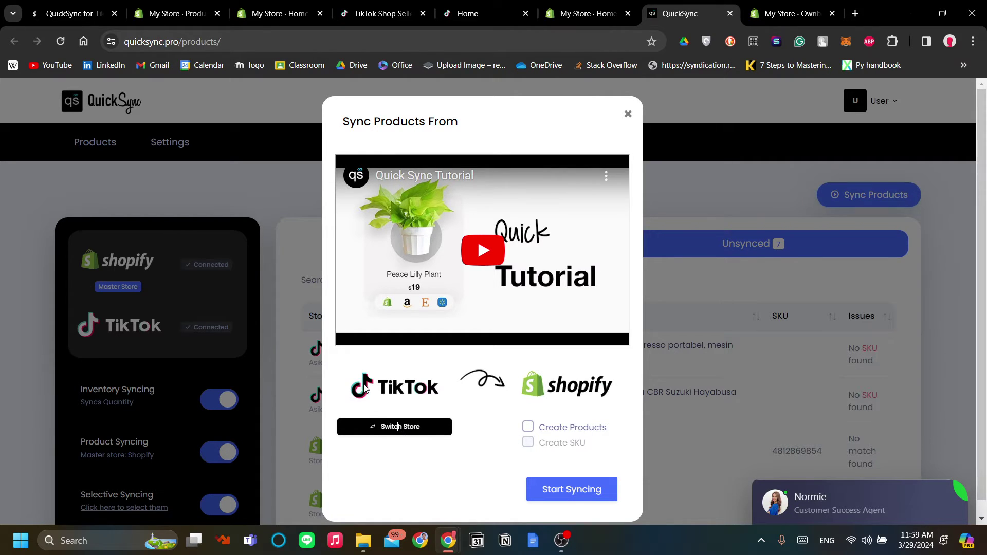
click(397, 427)
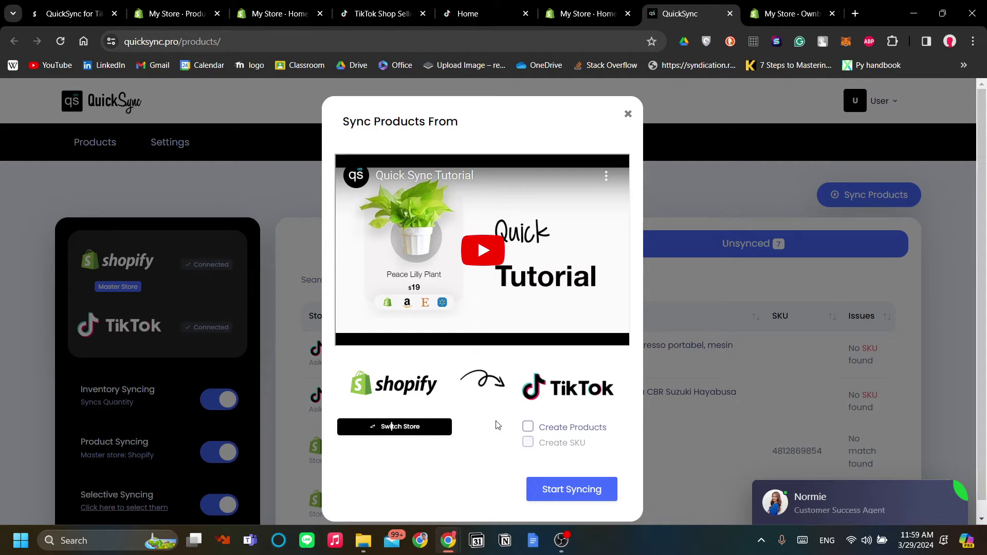
click(528, 427)
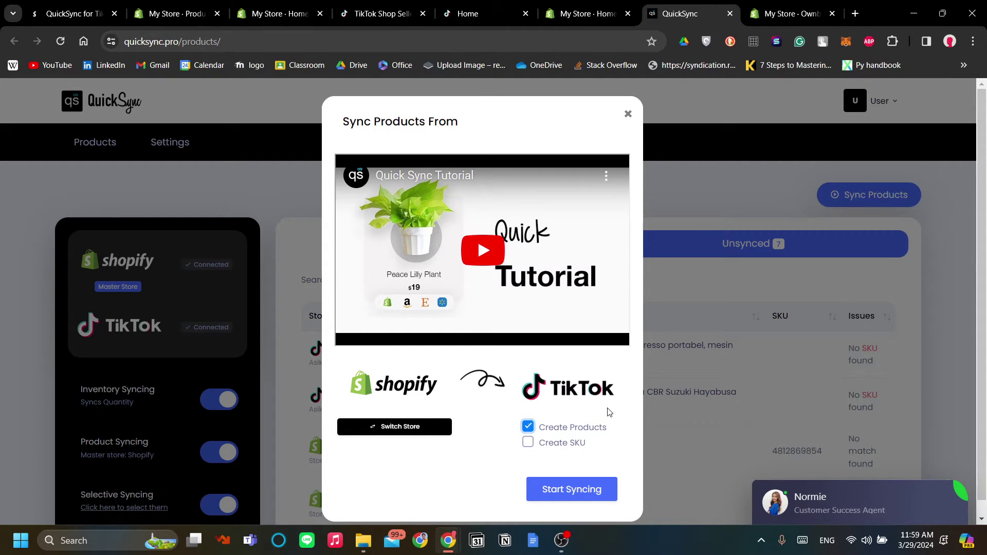
right_click(535, 449)
click(529, 442)
scroll(503, 439, down, 1)
click(570, 474)
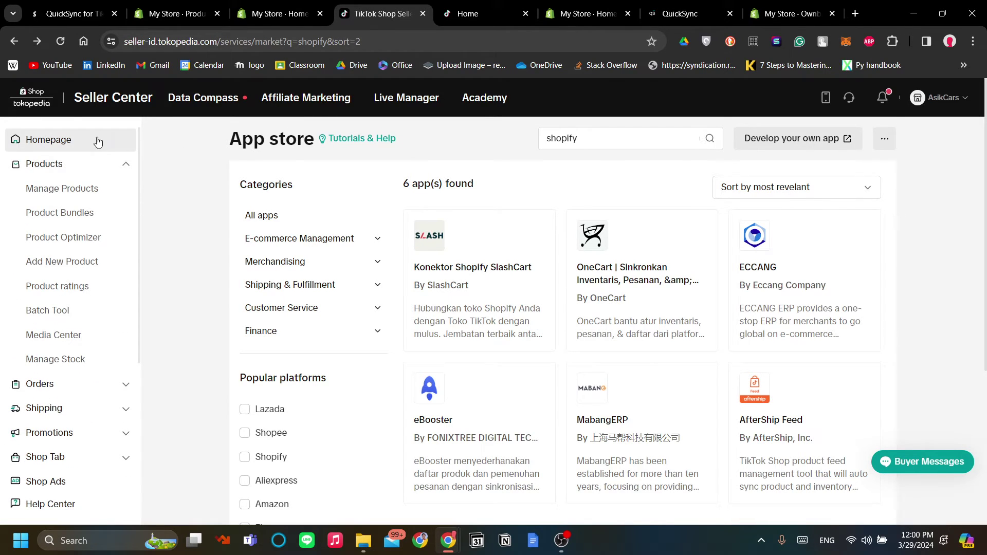
Return to the Seller Center Homepage and look over its 2/3 setup checklist.
click(31, 140)
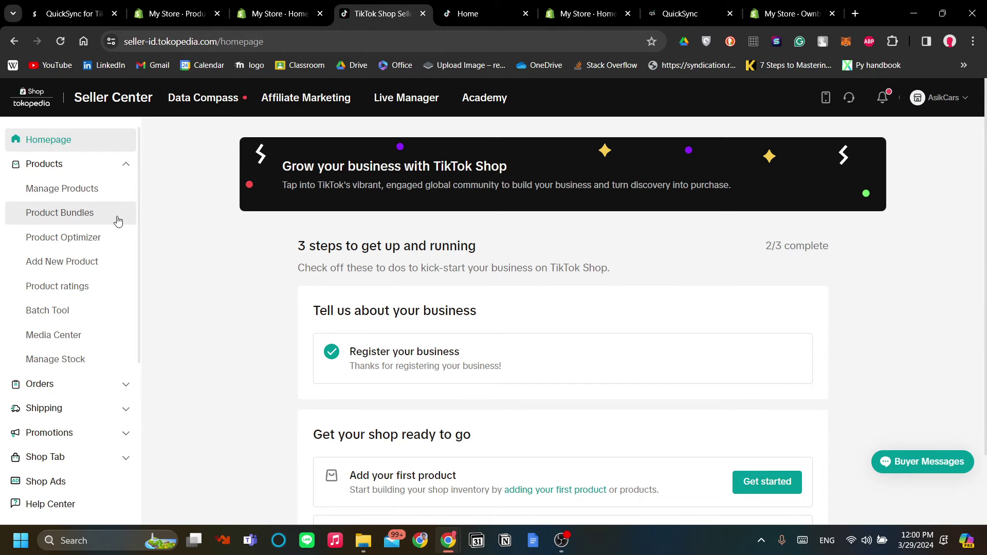
scroll(122, 215, down, 4)
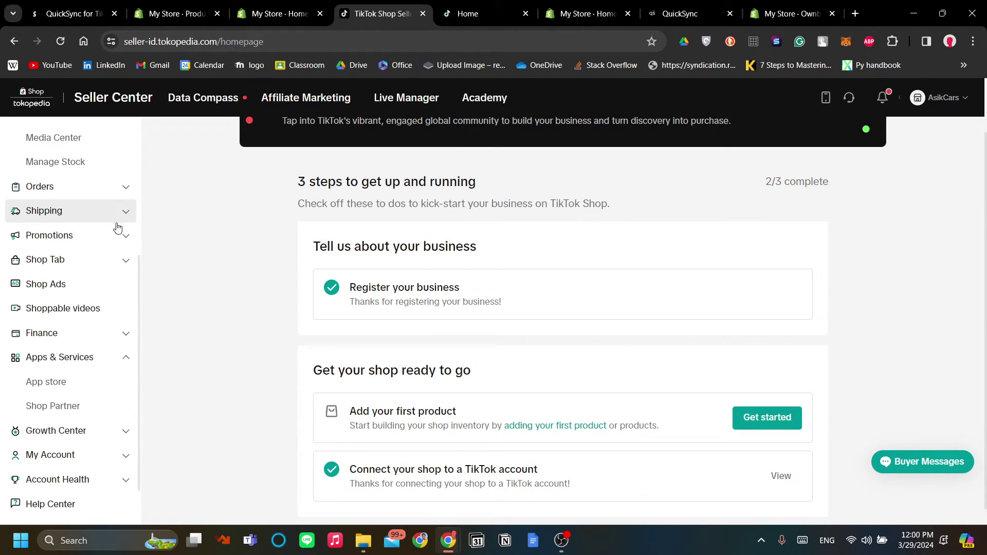
scroll(122, 227, up, 4)
scroll(224, 267, down, 2)
scroll(126, 294, down, 4)
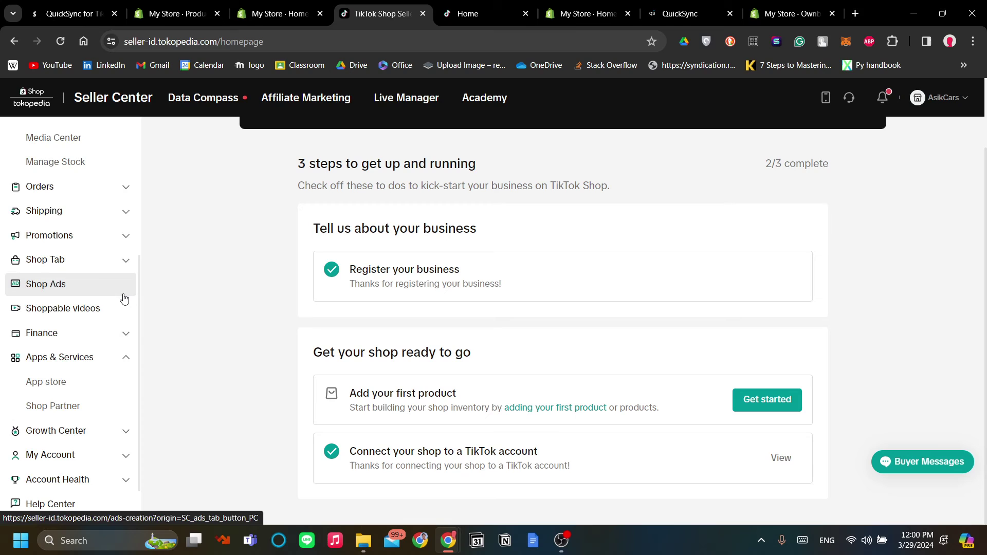
scroll(125, 293, up, 4)
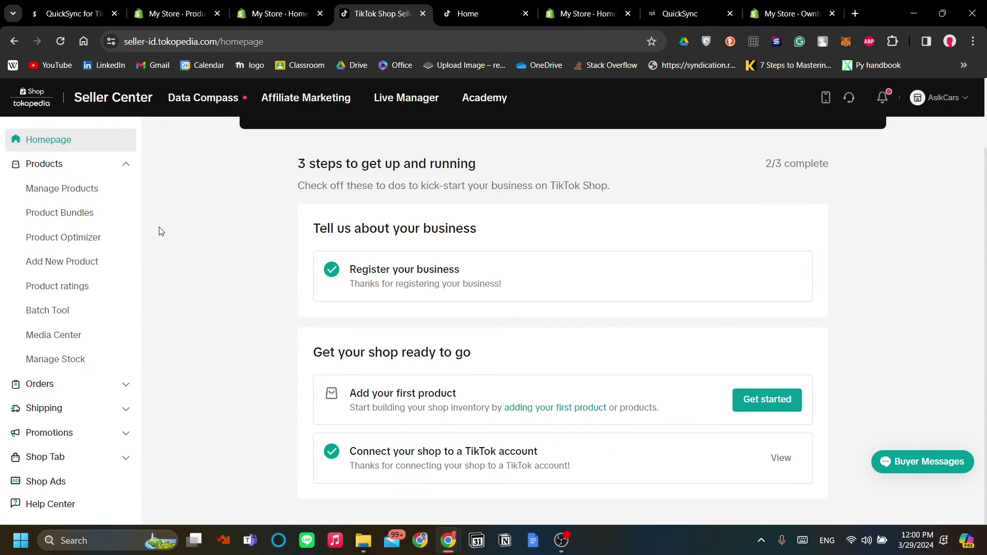
scroll(110, 248, down, 4)
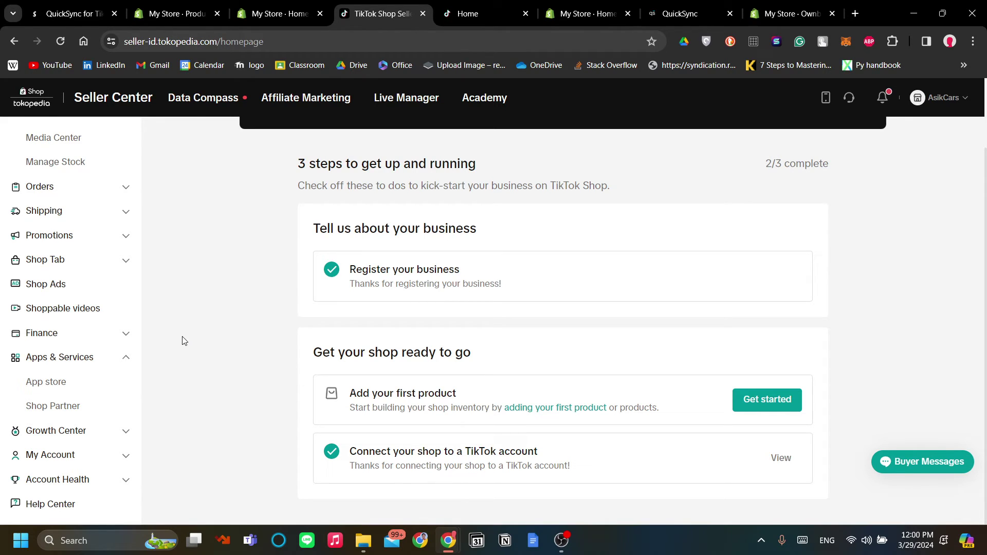
scroll(99, 335, up, 4)
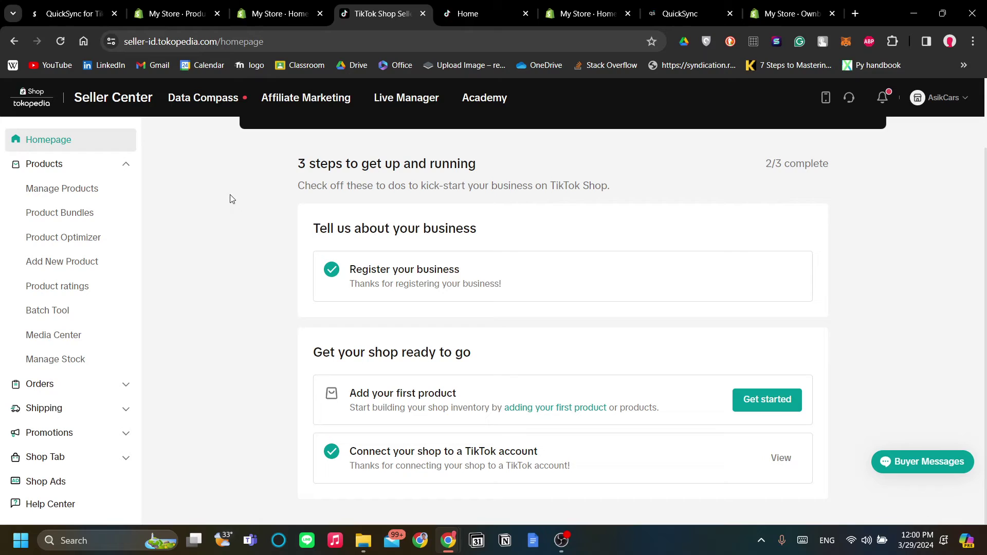
Collapse and re-expand the Apps & Services section in the left sidebar.
scroll(231, 199, up, 2)
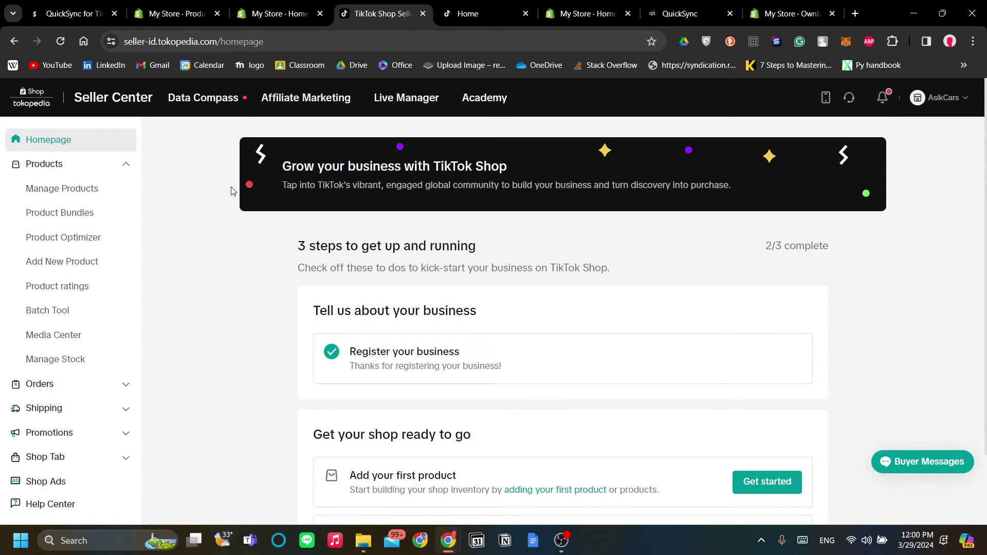
scroll(232, 196, down, 1)
scroll(98, 241, down, 4)
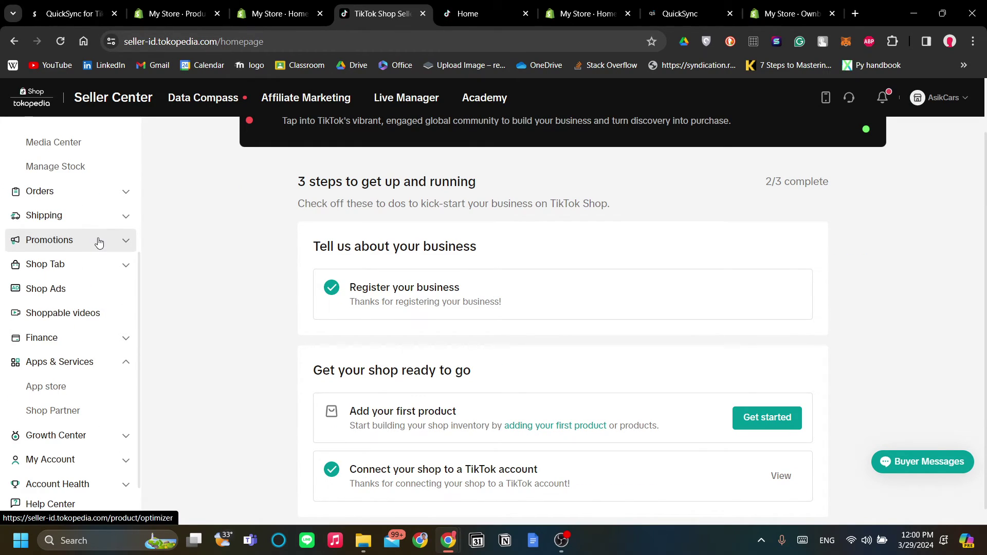
scroll(106, 206, up, 4)
scroll(90, 288, down, 4)
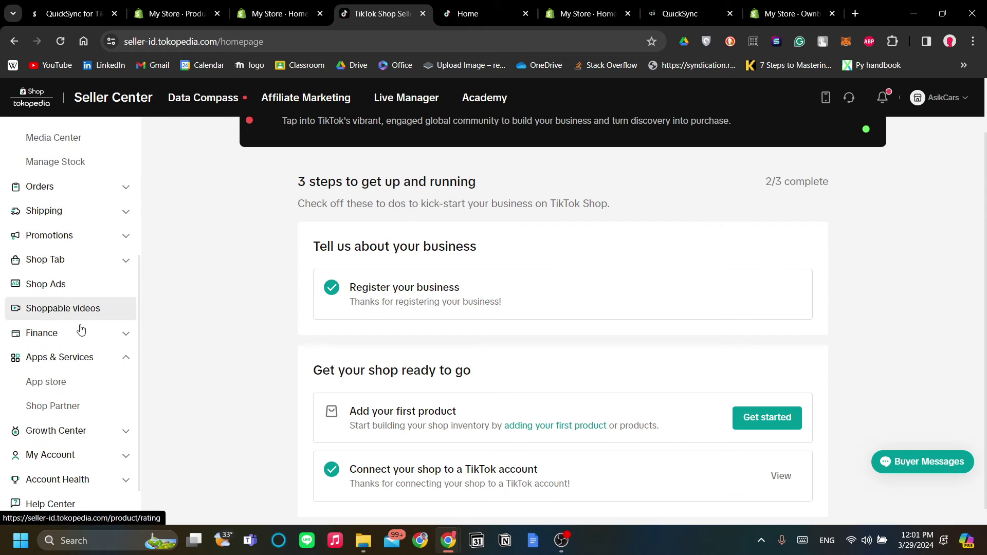
click(92, 358)
click(98, 406)
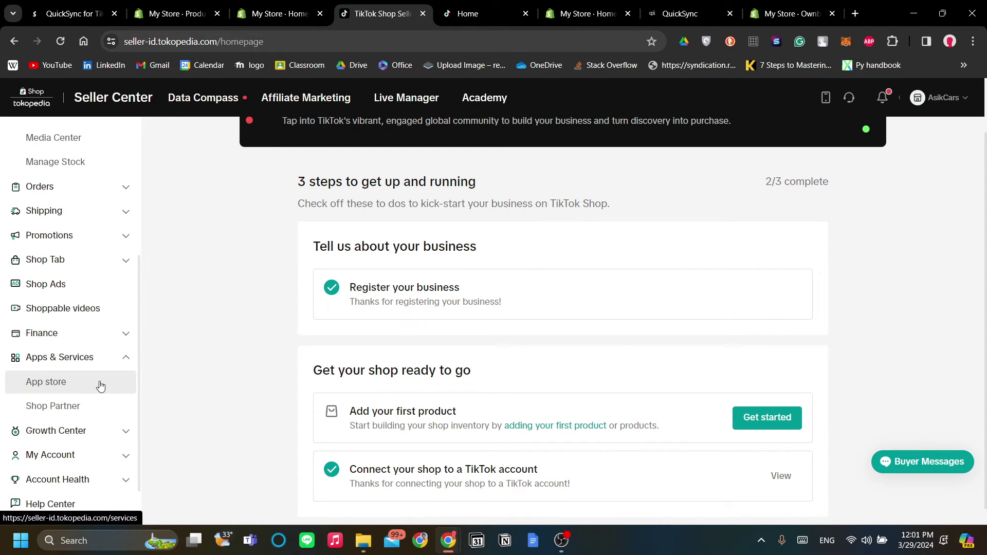
Search the App store for 'shopify' to bring up the Konektor Shopify SlashCart listing.
click(100, 382)
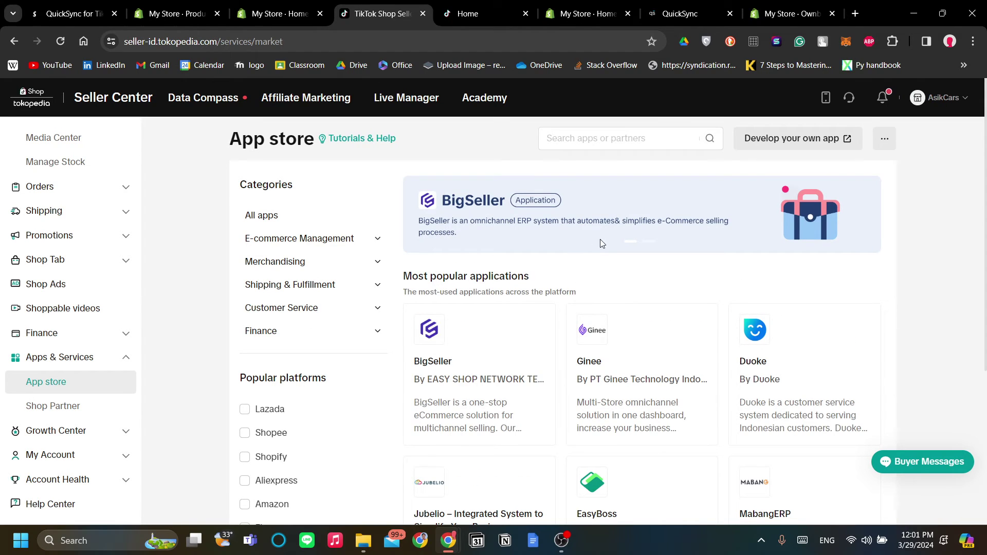
click(609, 139)
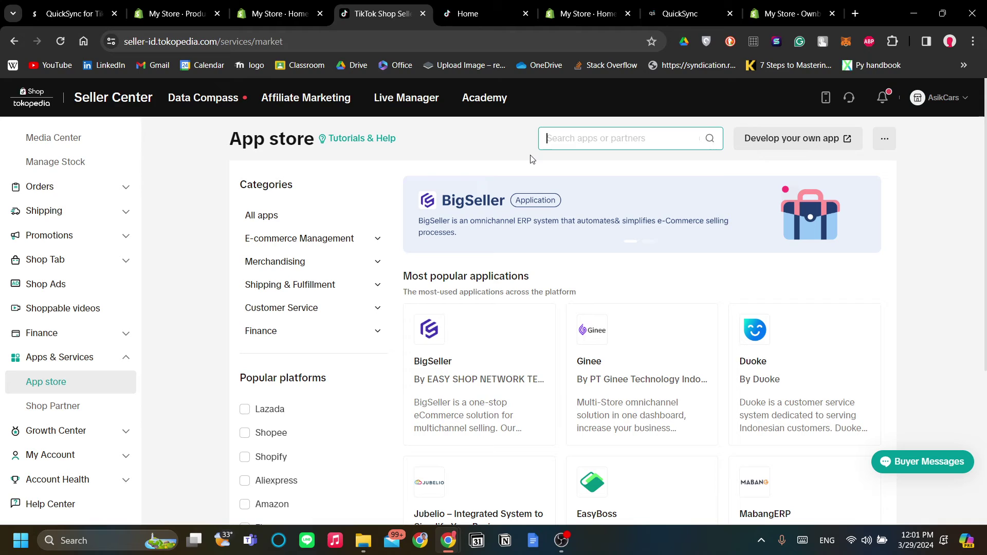
text(shopify)
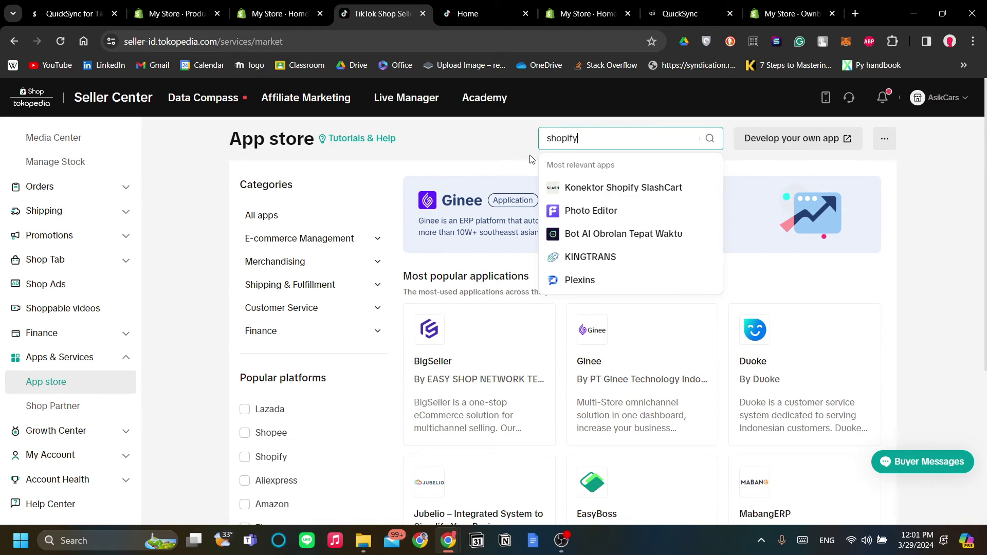
key(Return)
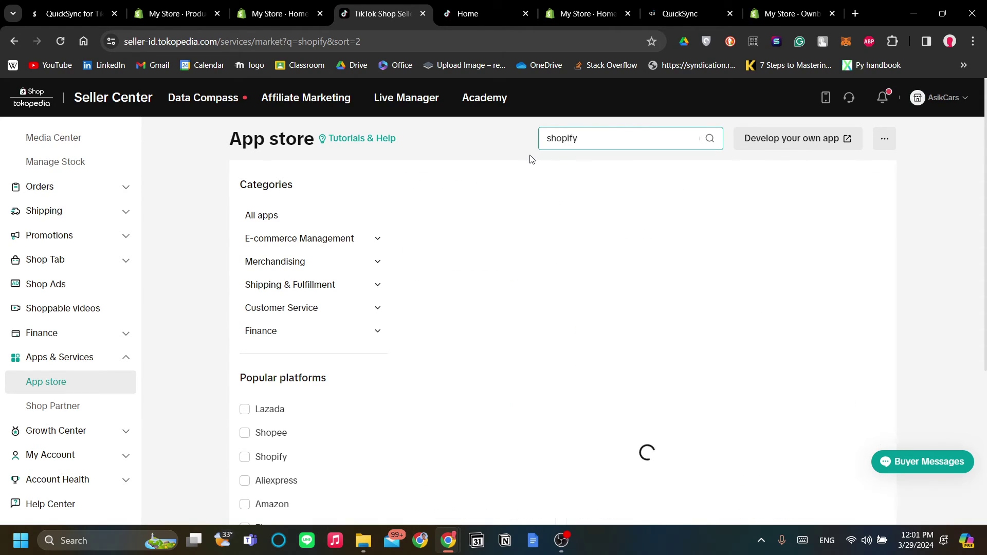
mouse_move(525, 249)
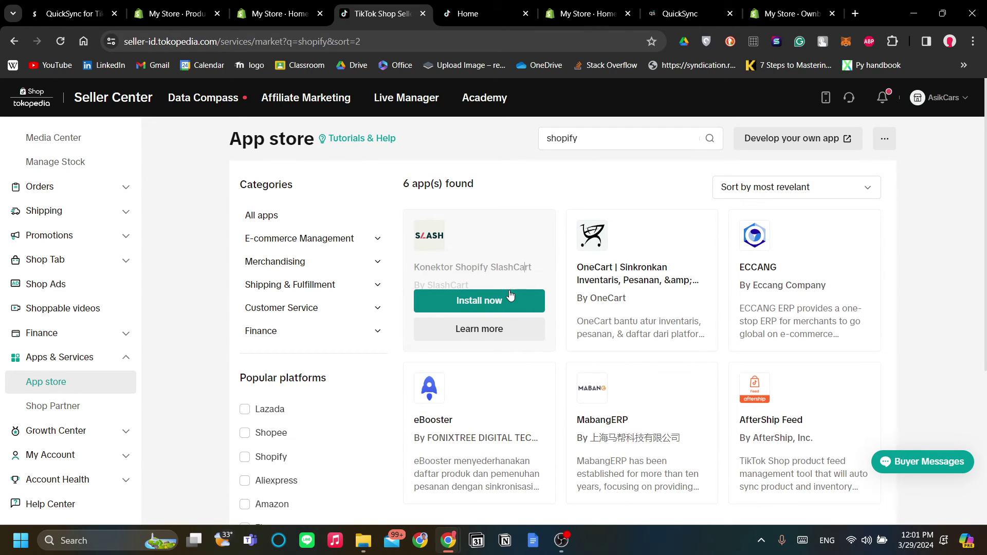
Open the SlashCart install form, then close it without installing.
click(507, 307)
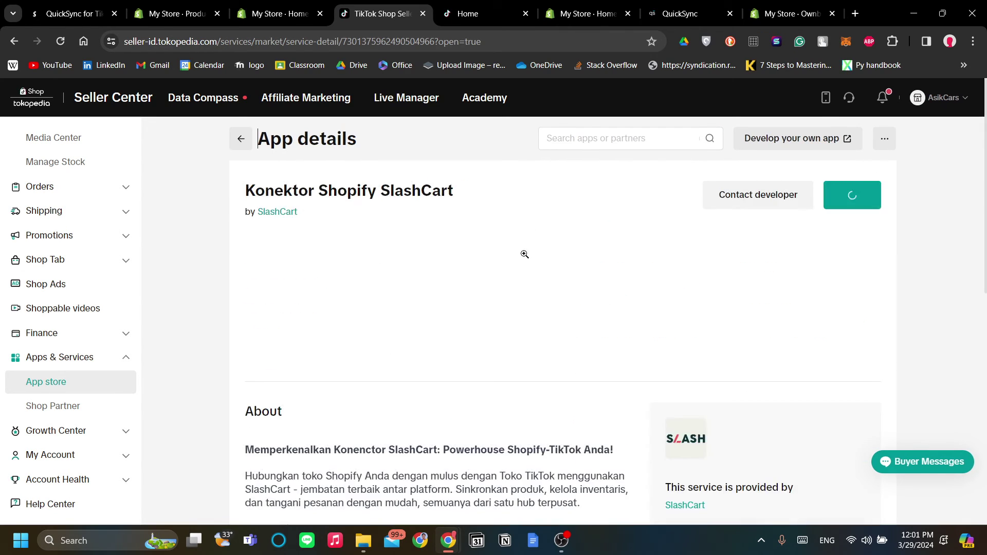
scroll(588, 239, down, 1)
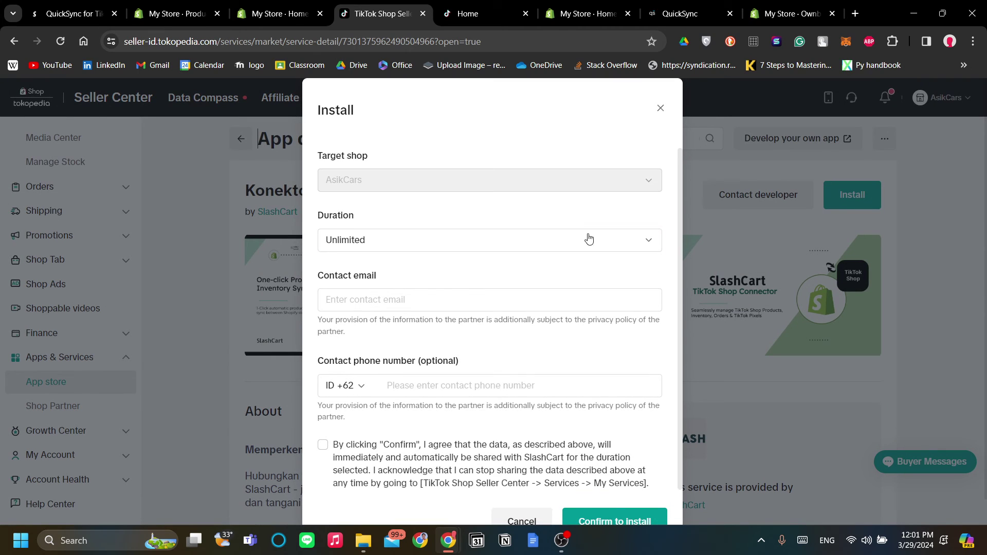
scroll(591, 231, up, 1)
click(661, 108)
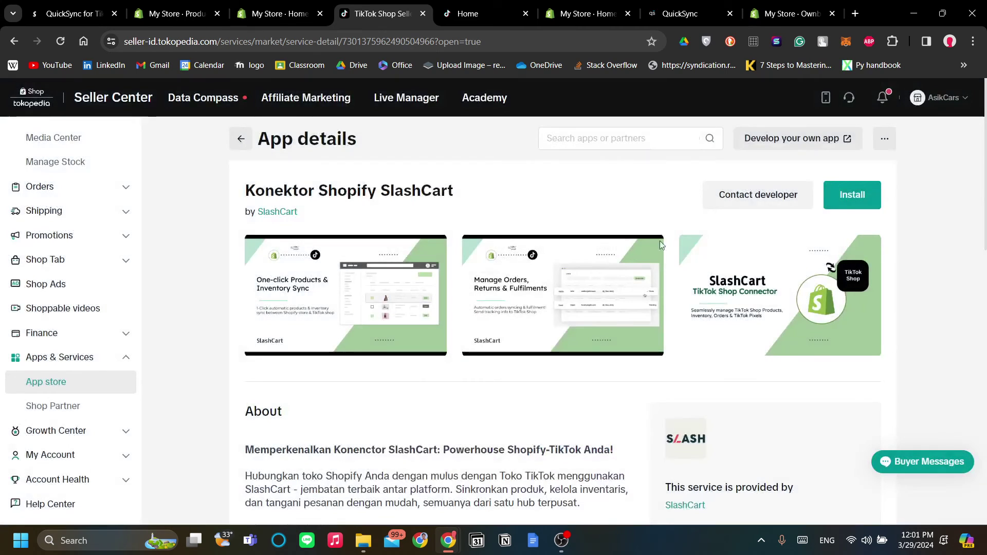
Preview the first two SlashCart screenshots at full size.
click(399, 270)
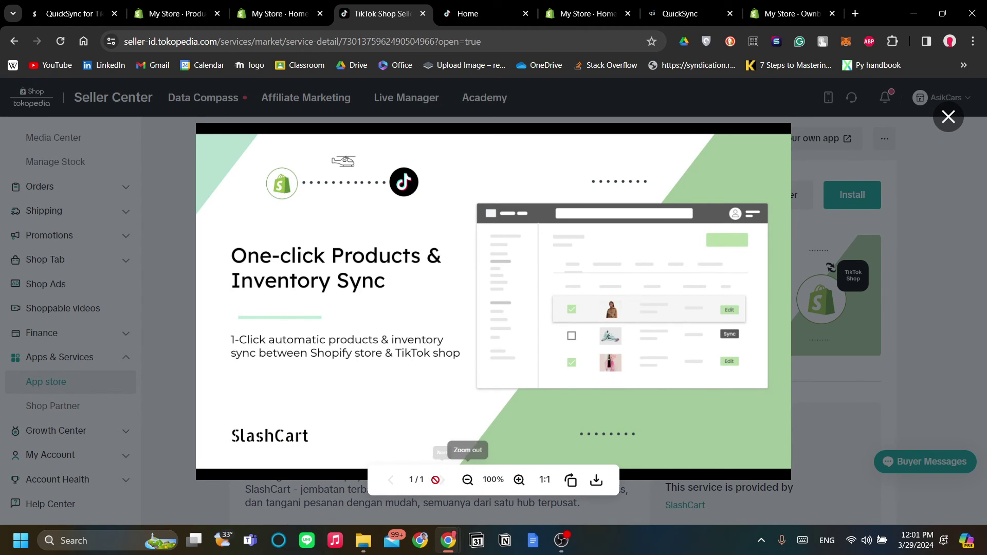
click(828, 317)
click(572, 312)
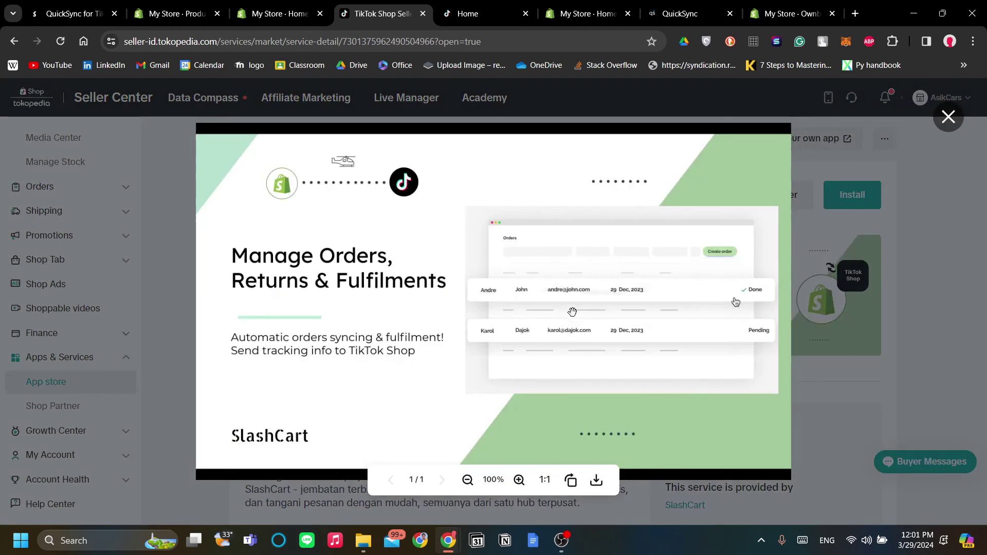
click(834, 301)
Read through the SlashCart key features, then go back to the shopify search results.
scroll(637, 344, down, 5)
scroll(637, 344, down, 3)
scroll(638, 346, up, 2)
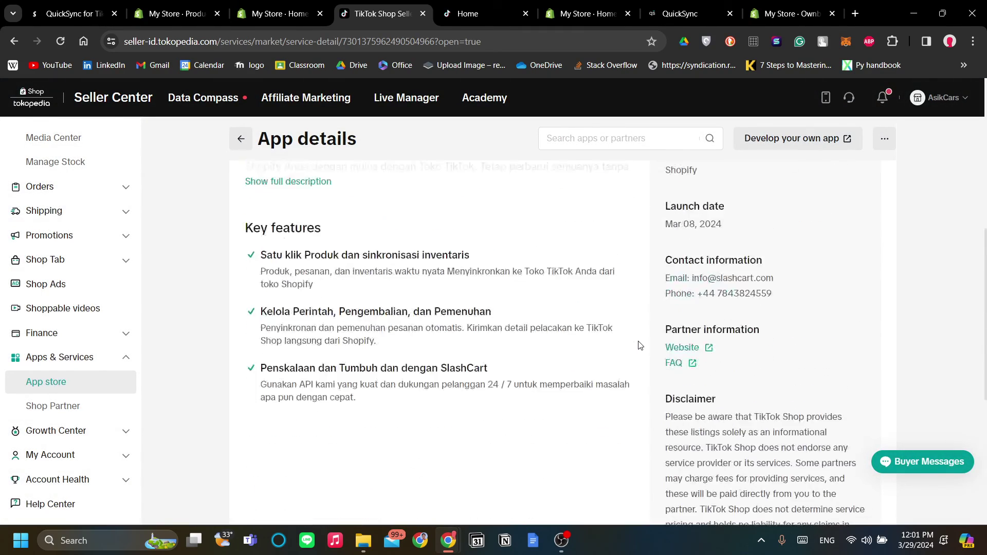
scroll(640, 342, up, 7)
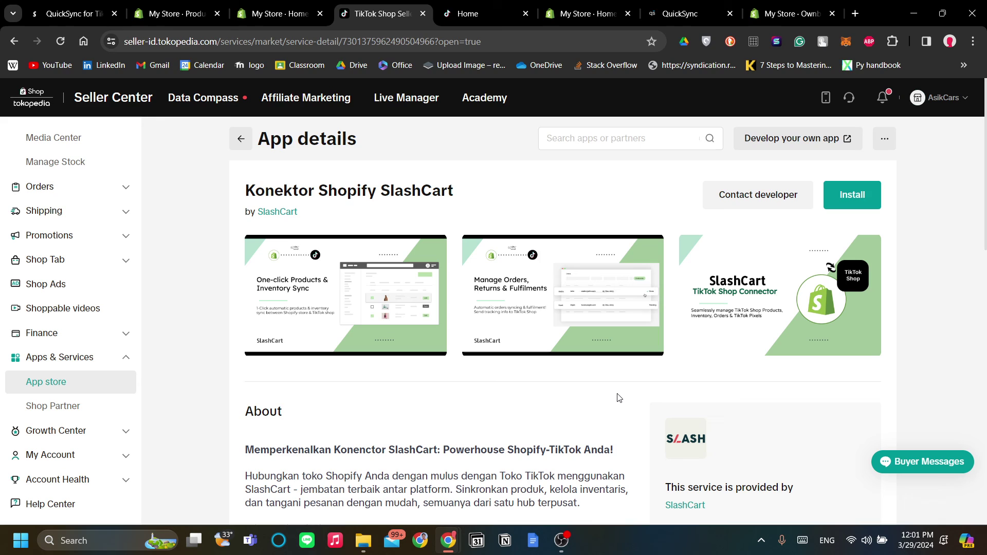
scroll(613, 403, down, 1)
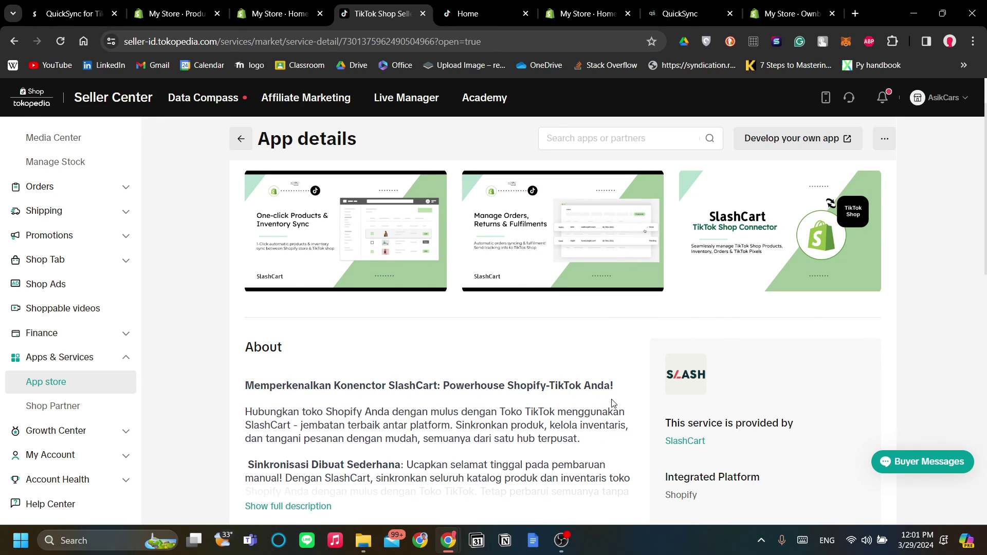
scroll(613, 402, up, 1)
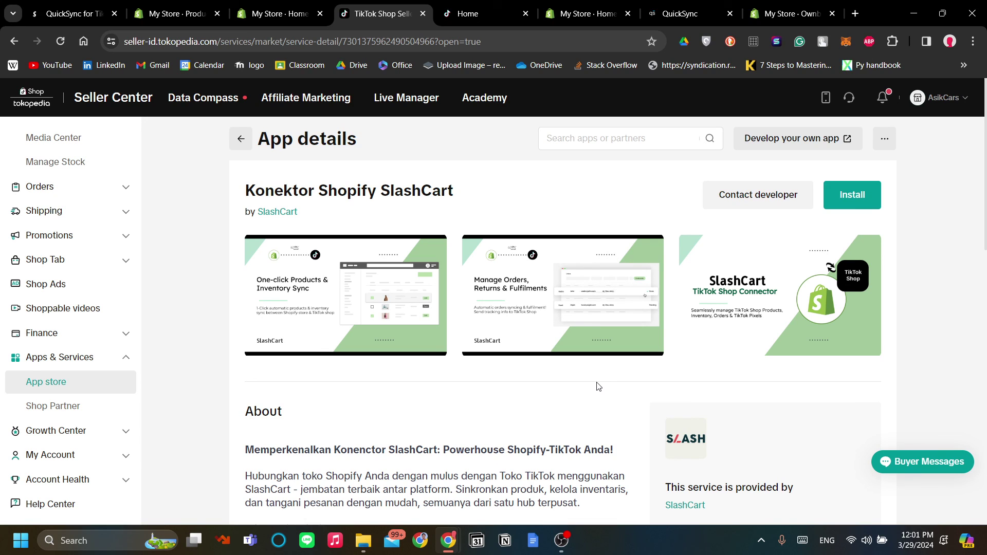
scroll(485, 374, down, 1)
scroll(485, 375, up, 1)
scroll(485, 374, down, 1)
click(241, 139)
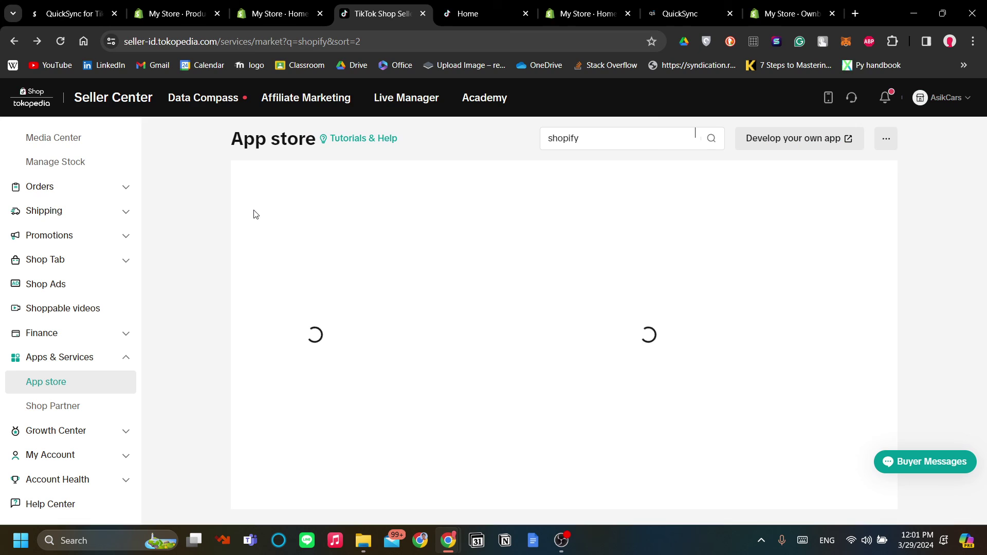